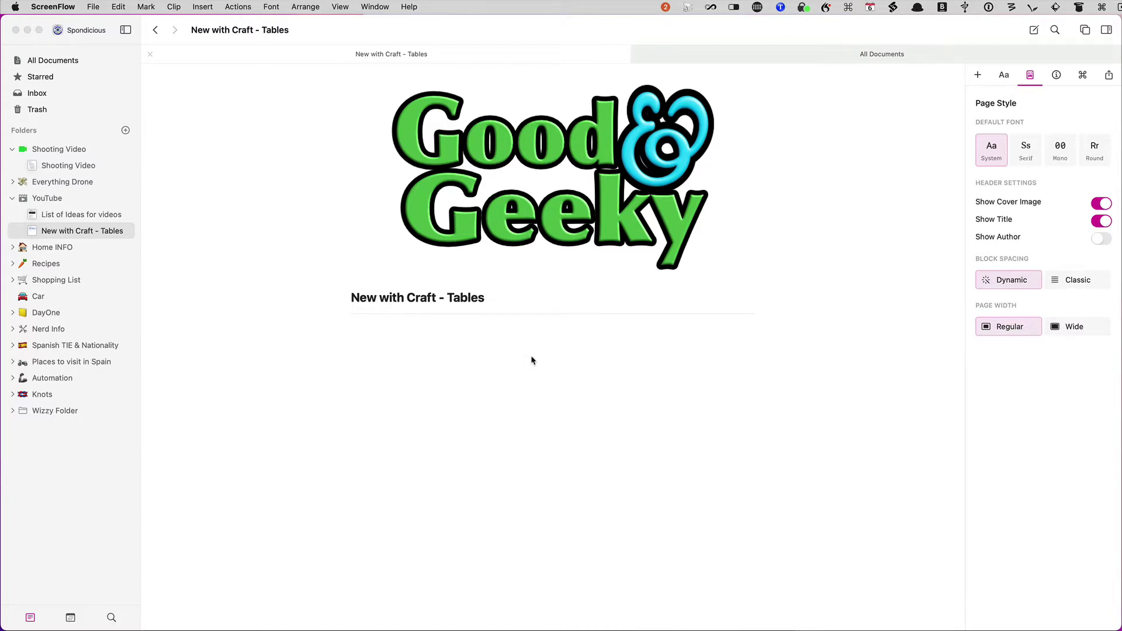
Bring the Craft window with the 'New with Craft - Tables' document to the front.
left_click(391, 360)
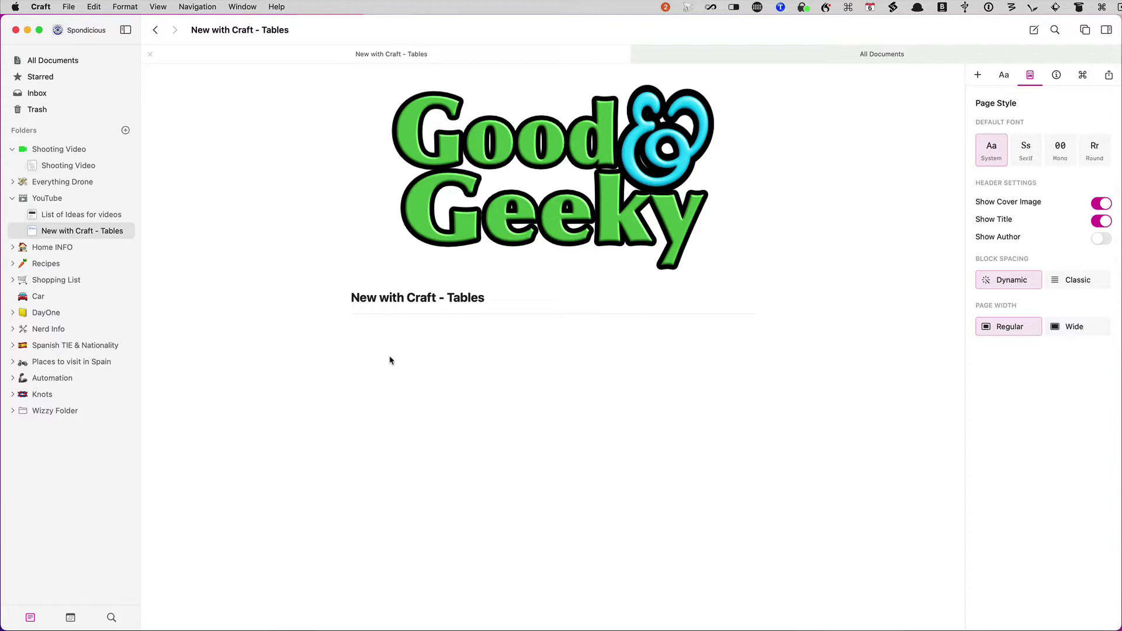
Use the /ta slash command to pick a 4x4 table below the title.
type("/")
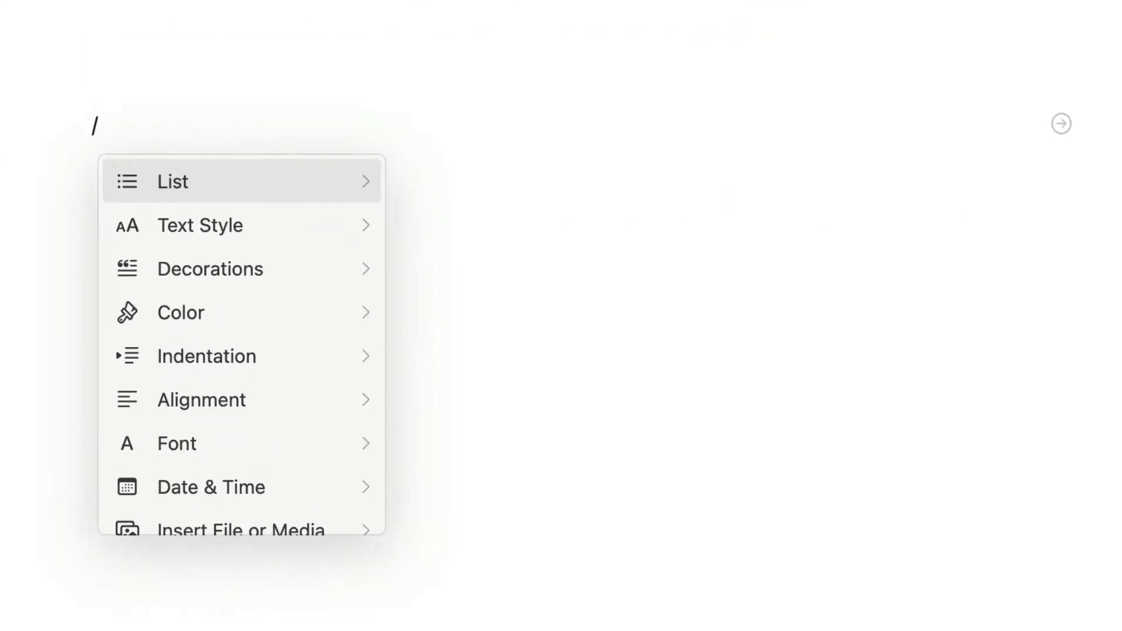
type("ta")
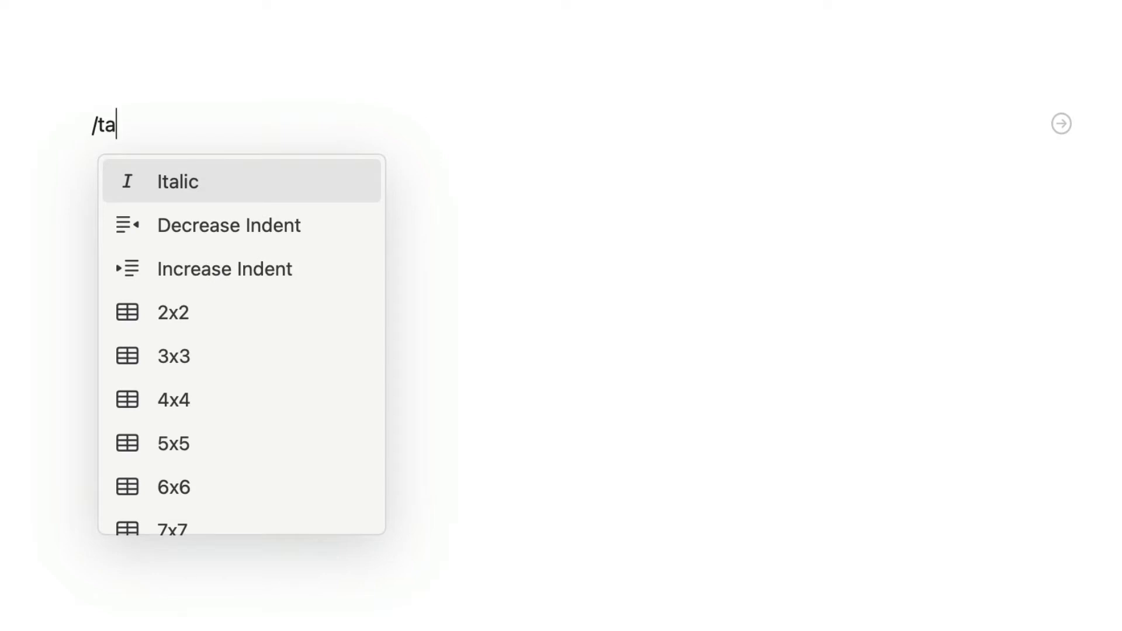
key("Down")
key("Down")
key("Down")
key("Down")
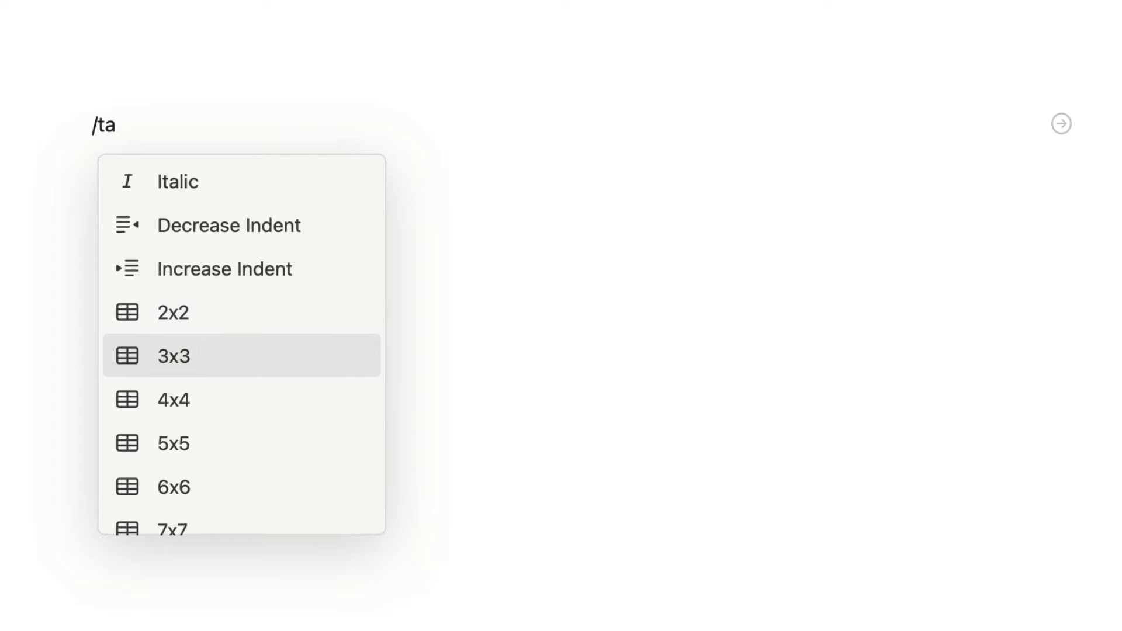
key("Down")
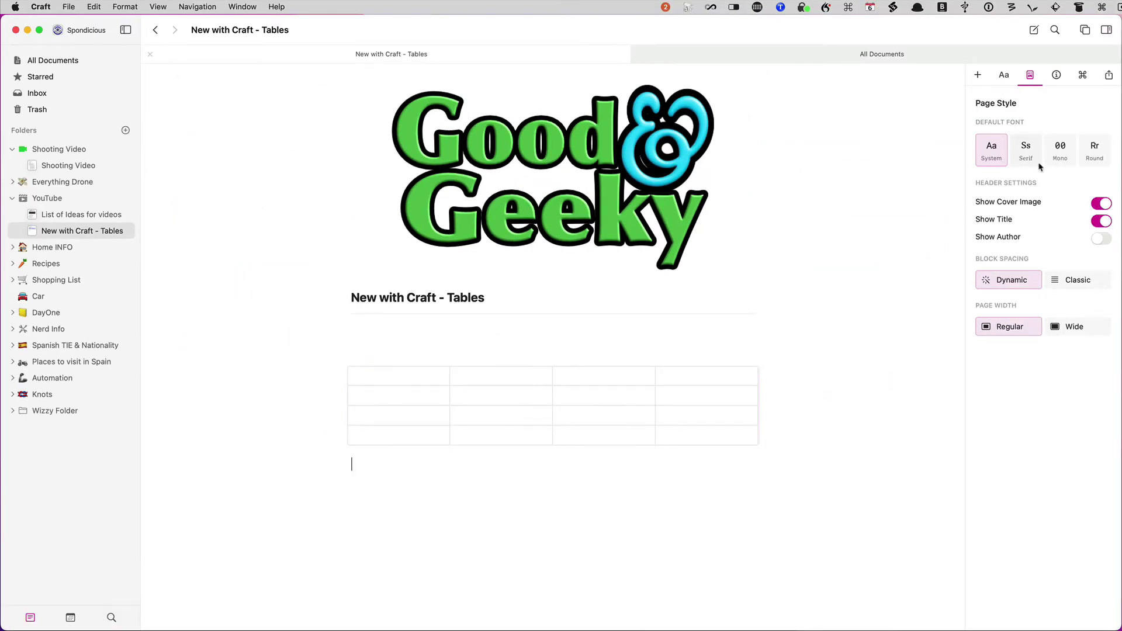
Open the Insert sidebar and drag a Table block into the page below the title.
left_click(977, 76)
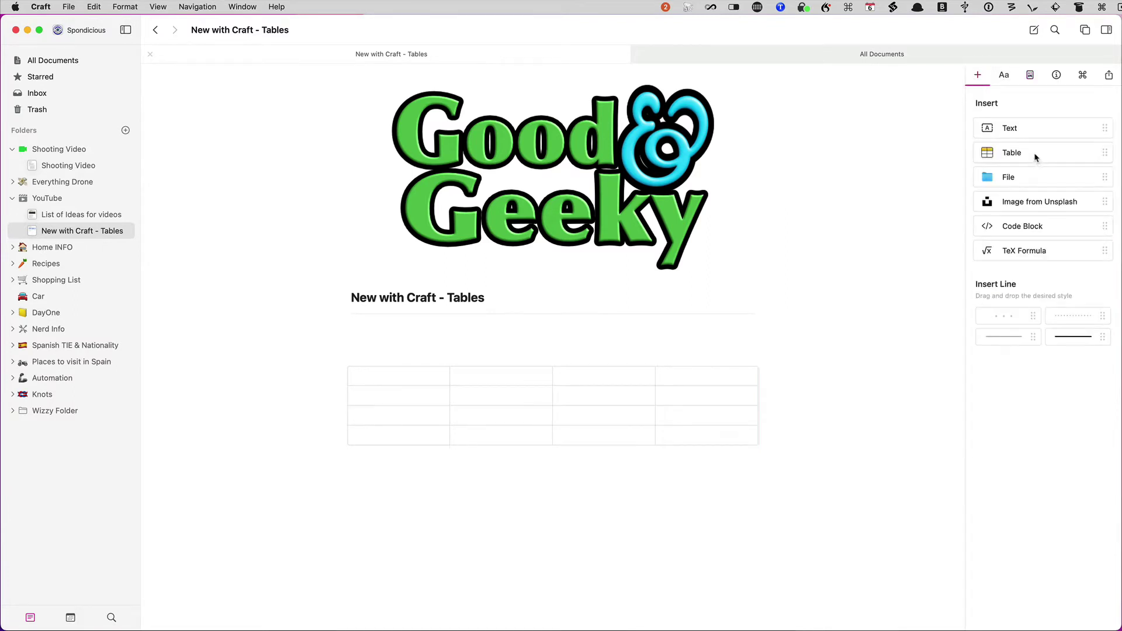
left_click_drag(1101, 153, 537, 517)
type("/4")
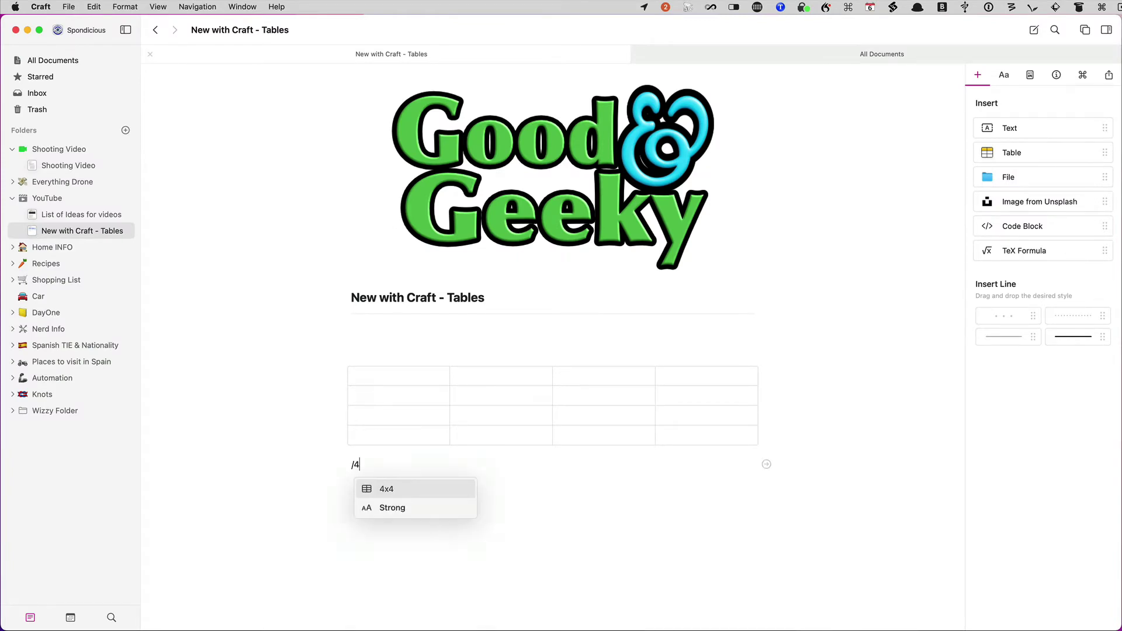
type("x")
key("BackSpace")
key("BackSpace")
key("BackSpace")
type("/")
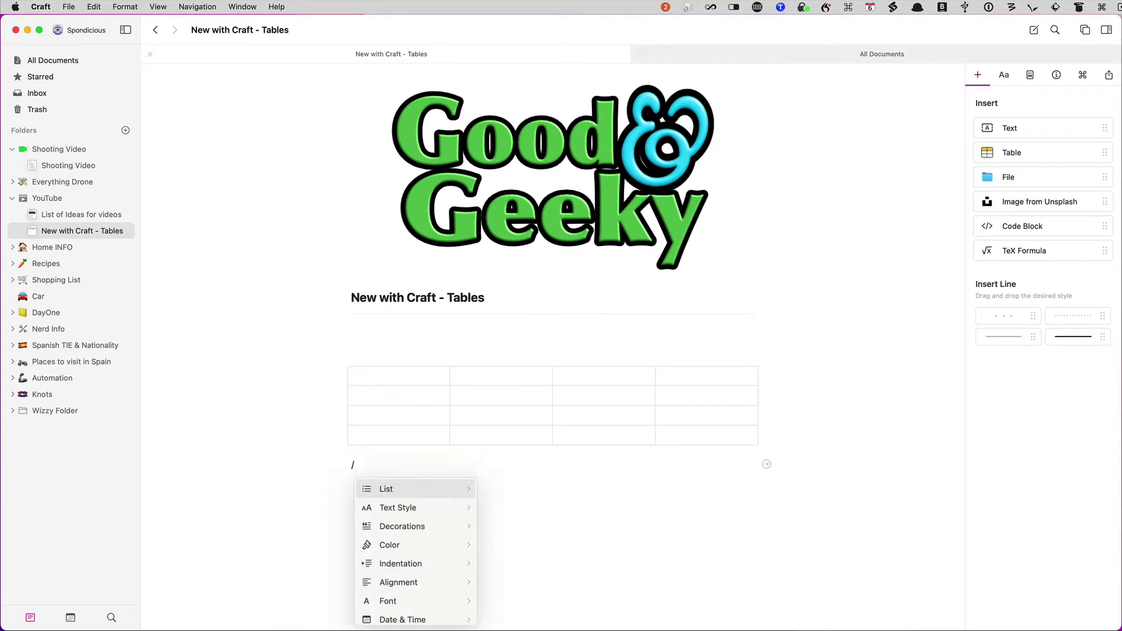
type("5")
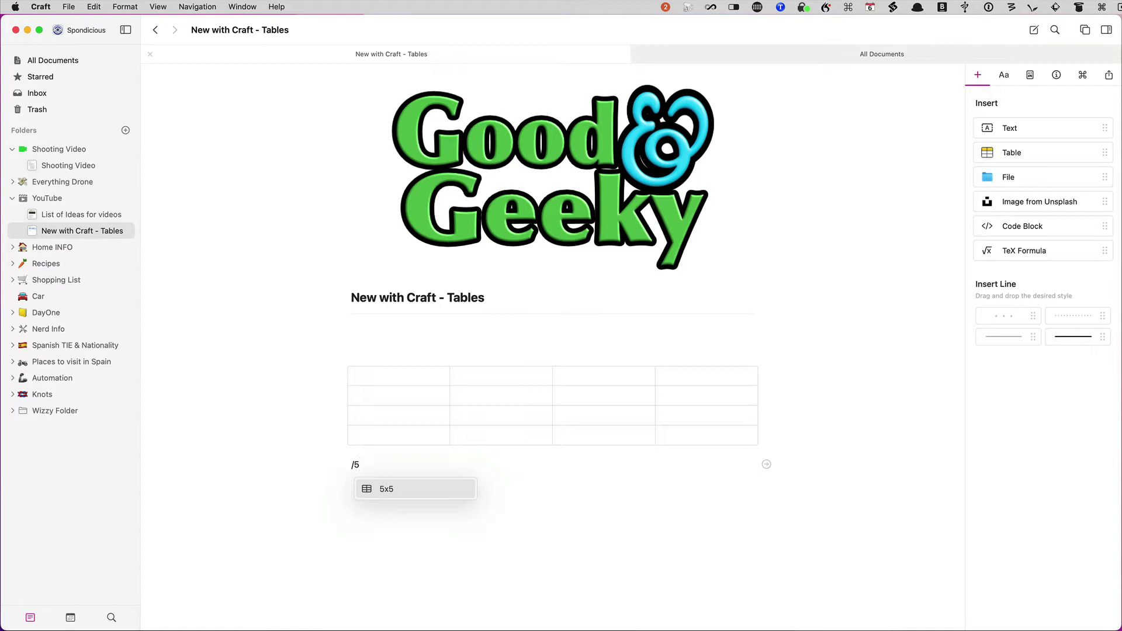
key("Return")
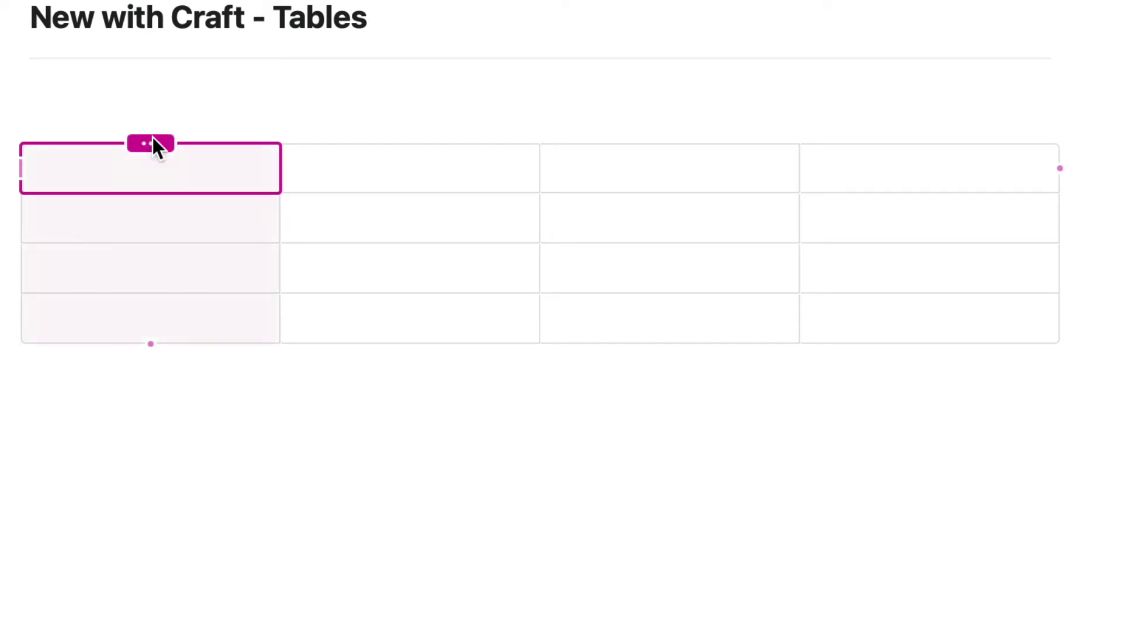
left_click(153, 141)
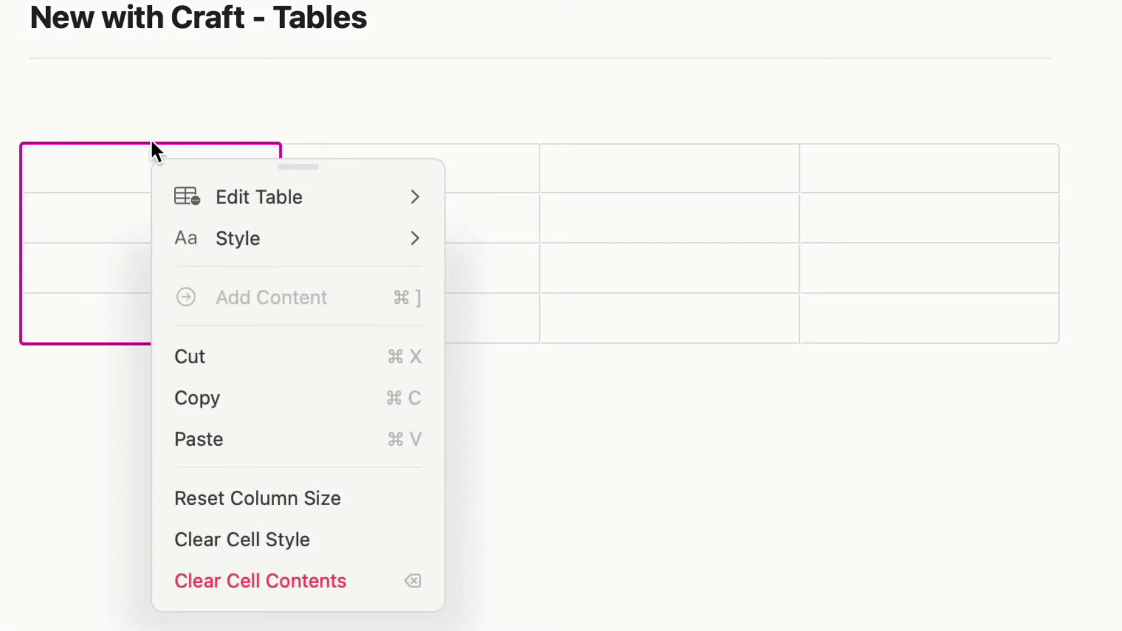
left_click(279, 188)
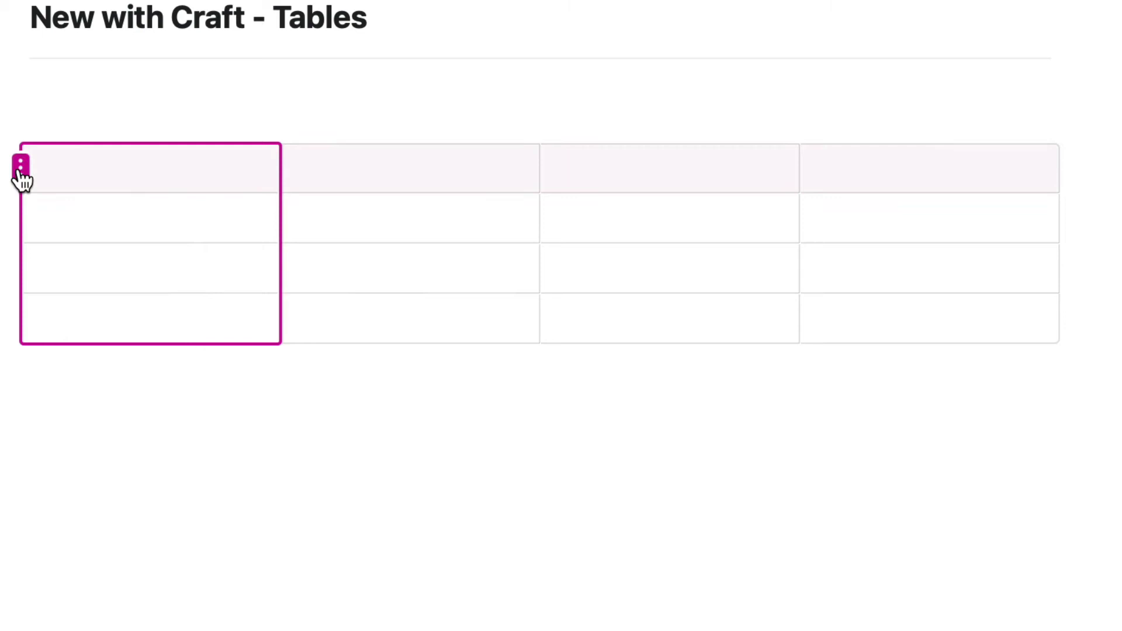
left_click(21, 165)
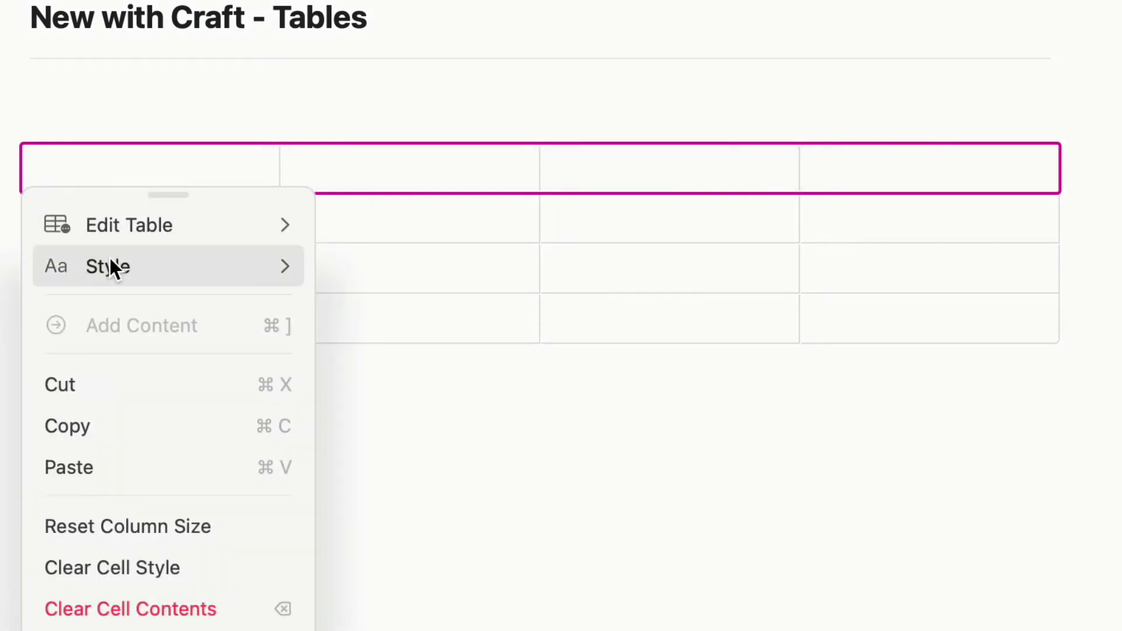
key("Escape")
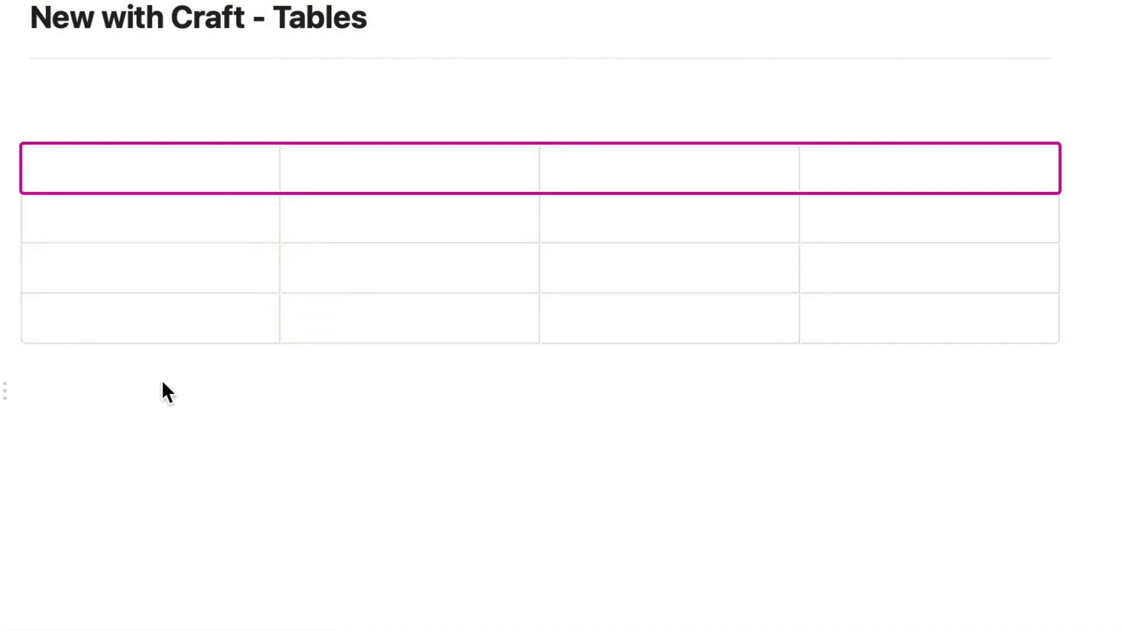
left_click(153, 319)
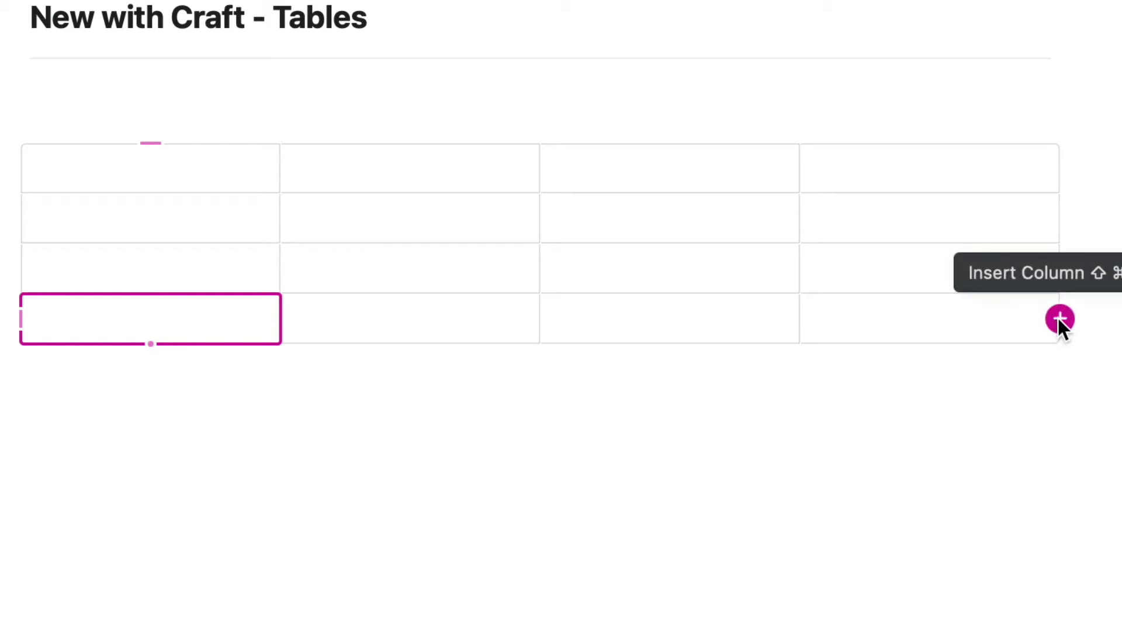
left_click(155, 167)
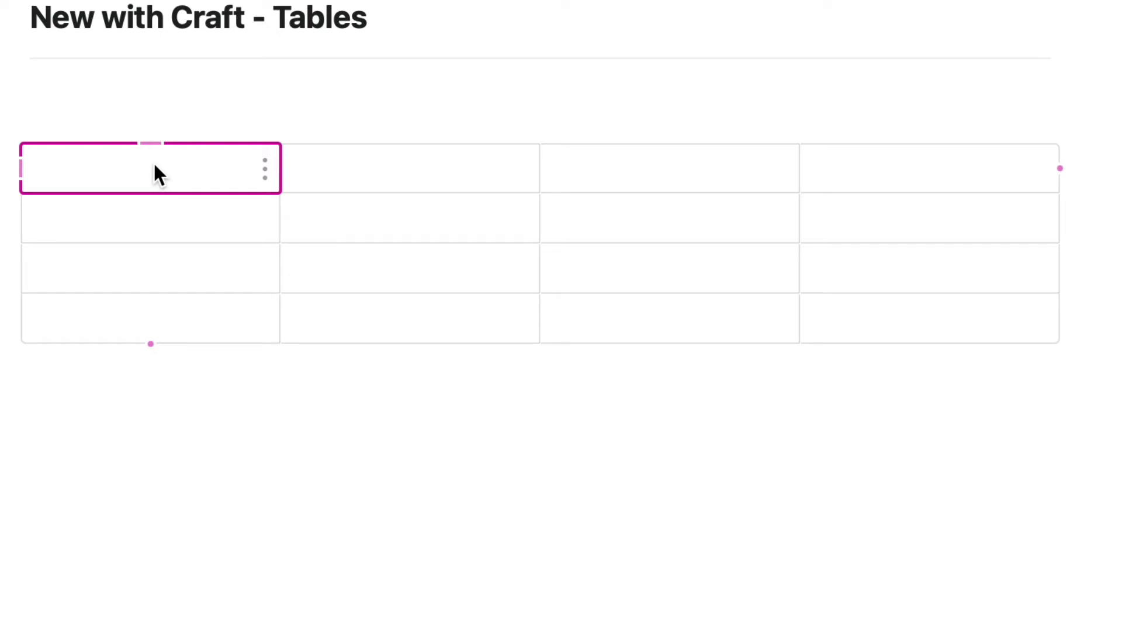
Show the Default Font list in the top-left cell's Style options.
right_click(158, 175)
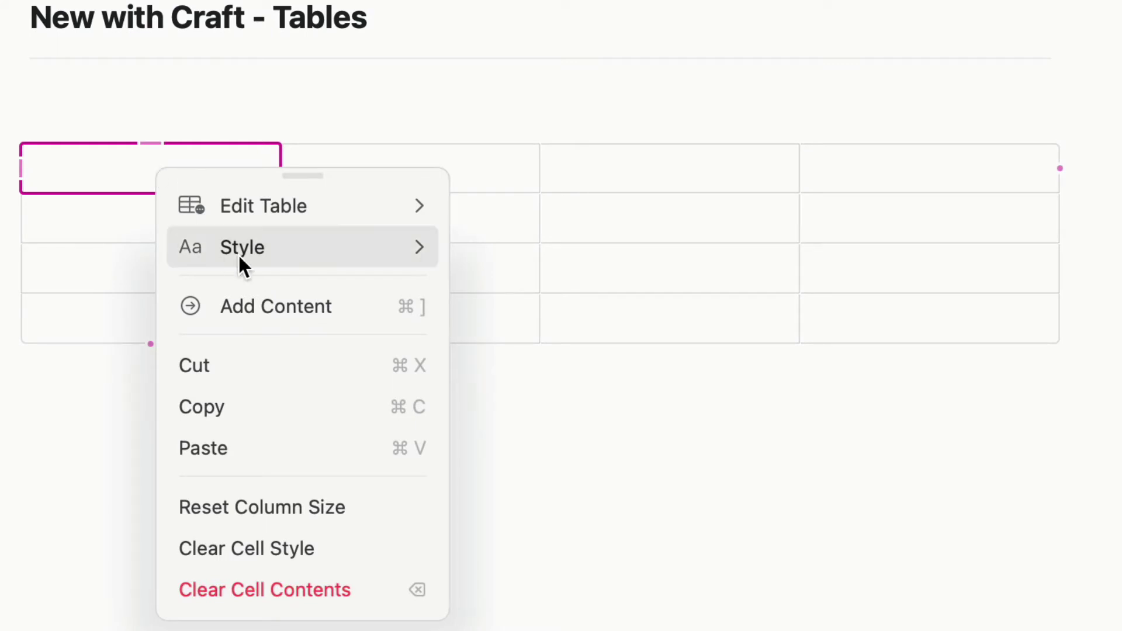
left_click(276, 250)
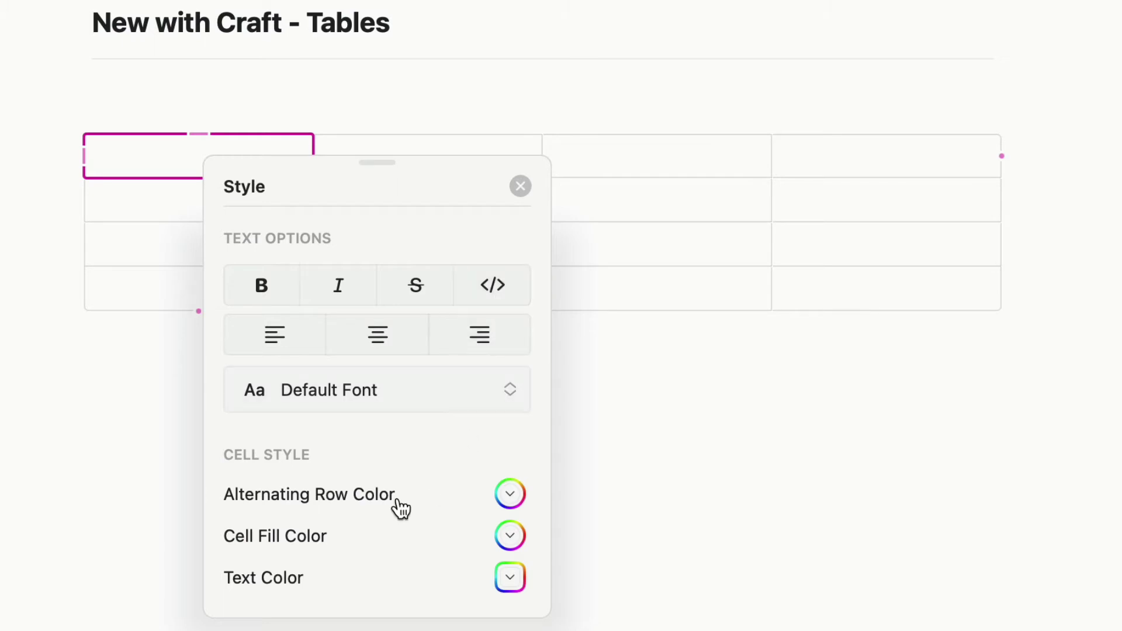
left_click(463, 395)
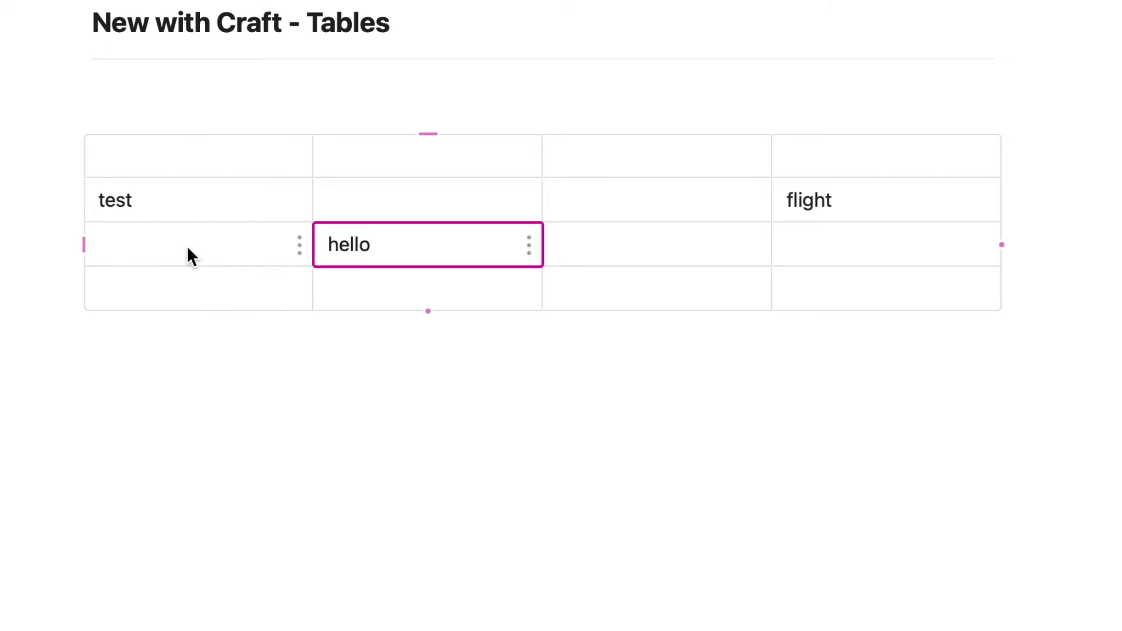
Move the hello row up above the test row, then back down below it.
right_click(188, 249)
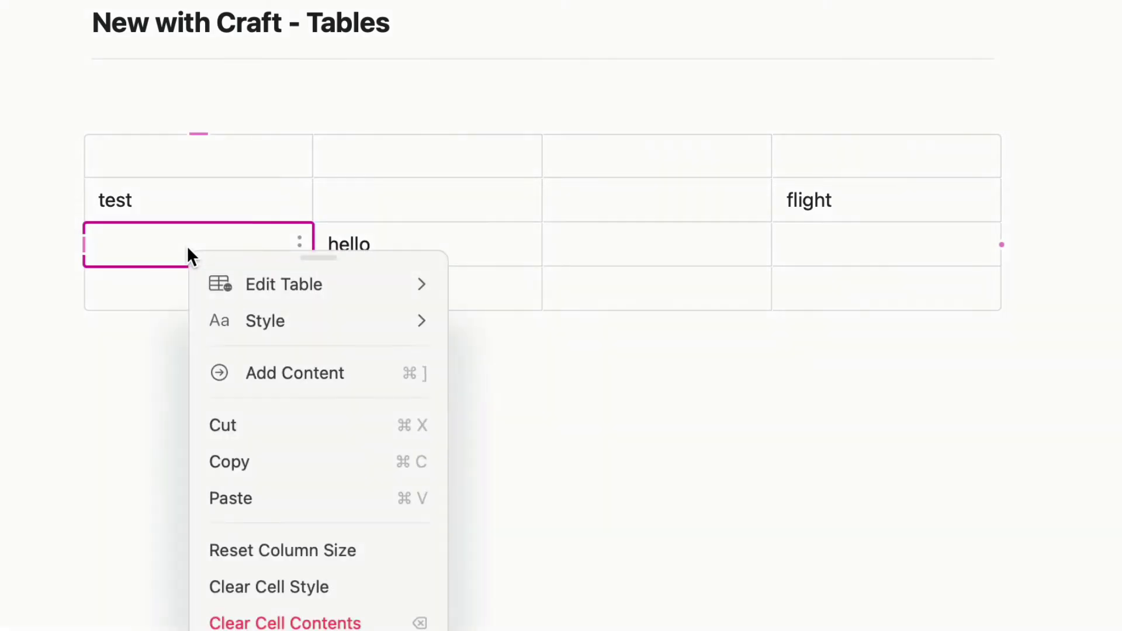
left_click(270, 280)
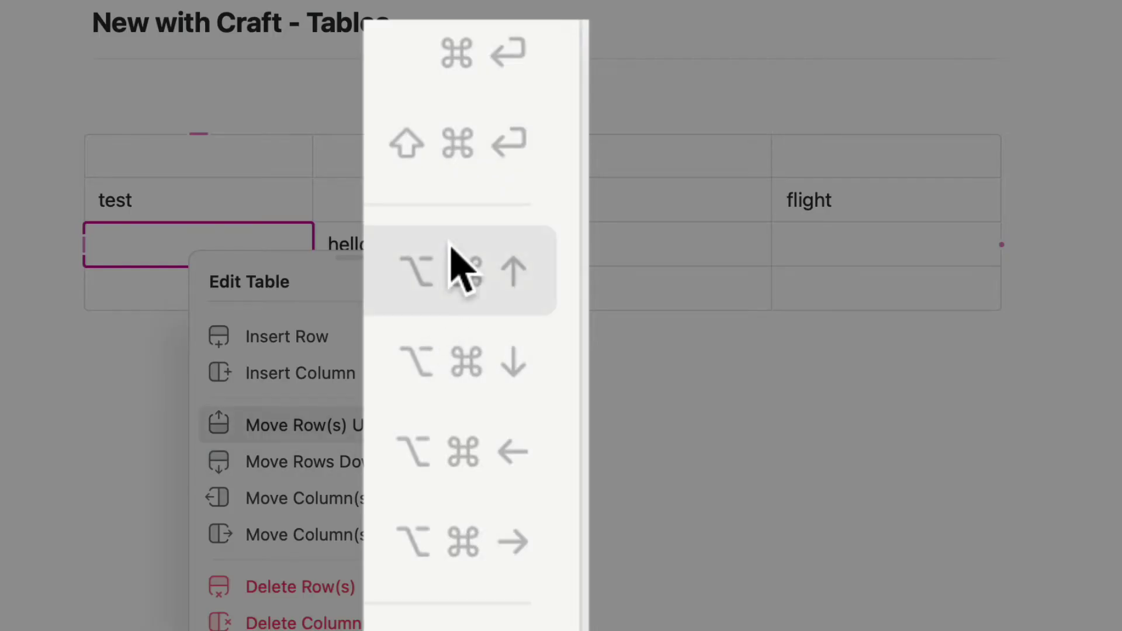
left_click(466, 417)
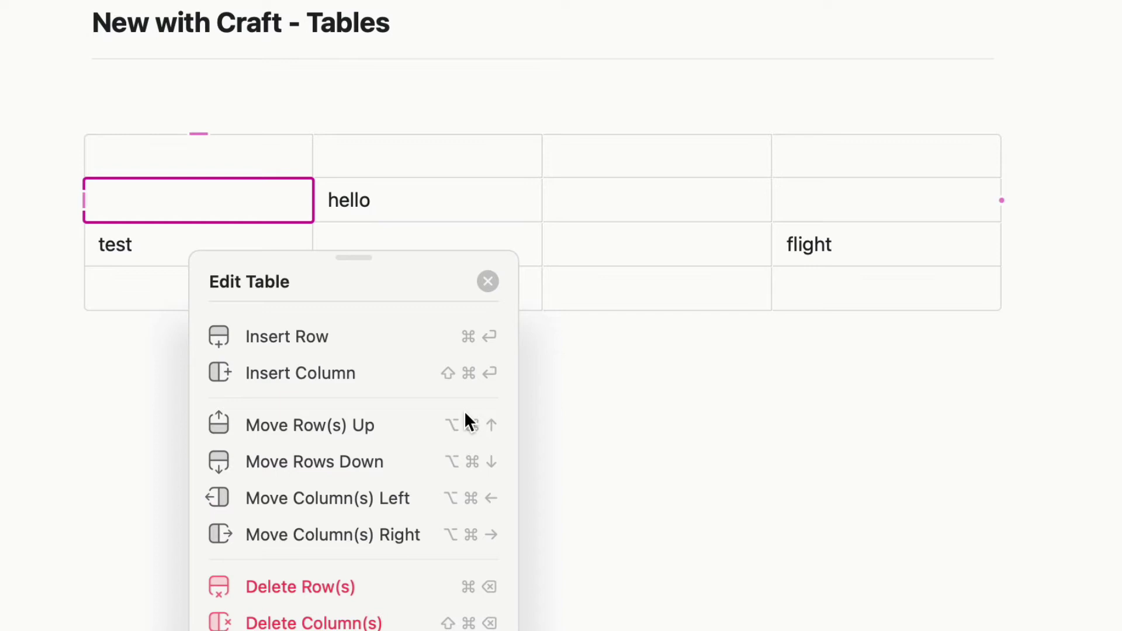
left_click(473, 460)
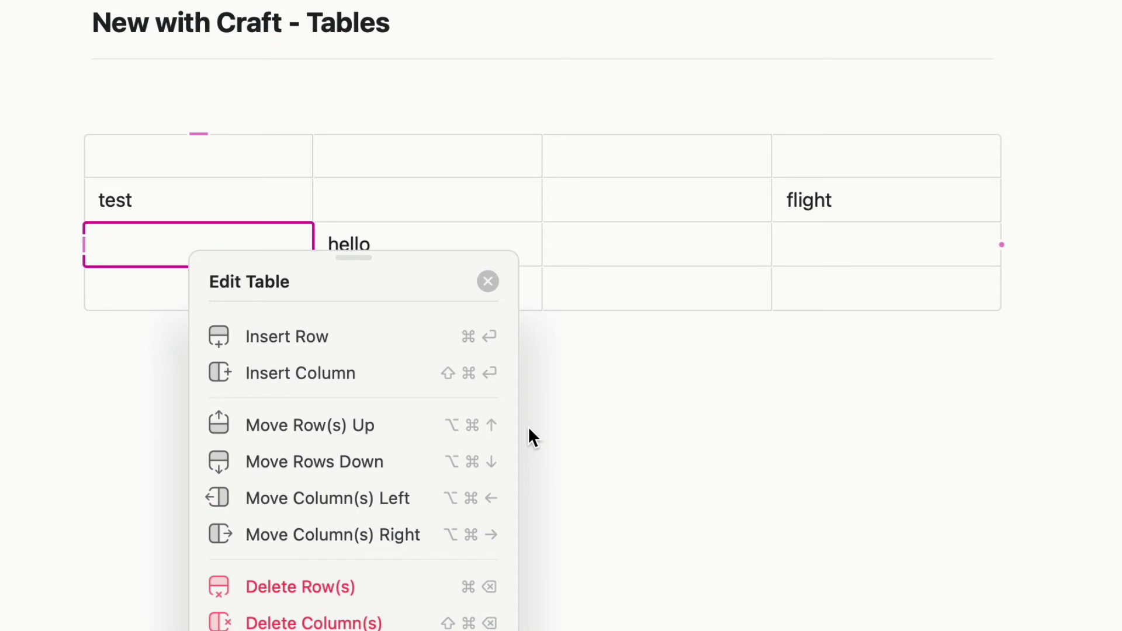
Move the hello row to the bottom of the table.
key("alt+super+Down")
left_click(133, 339)
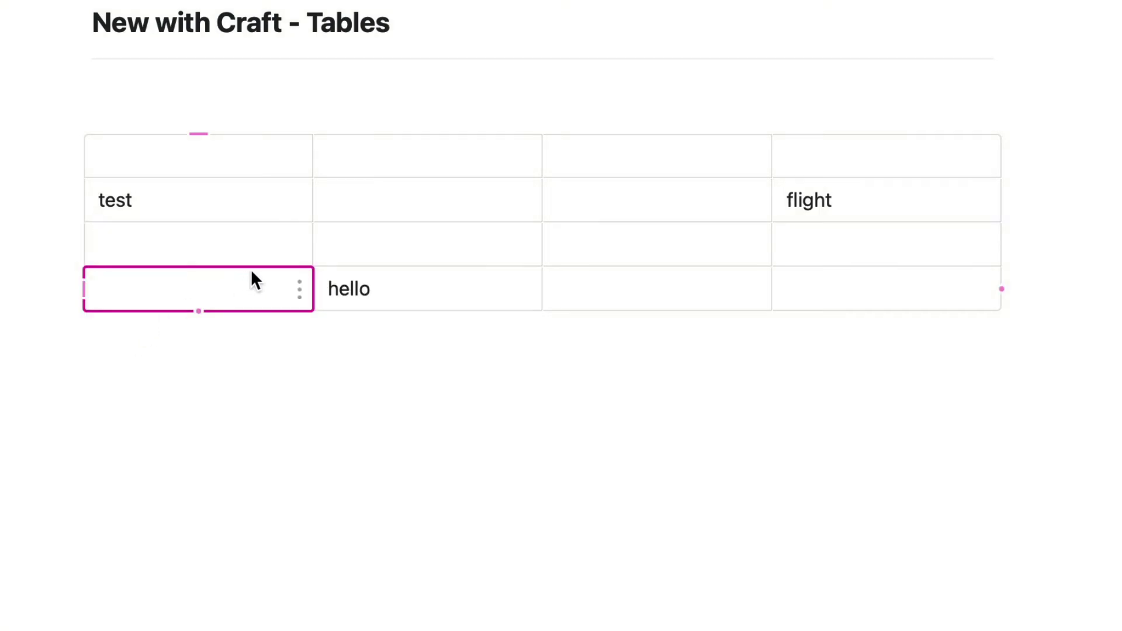
left_click(302, 290)
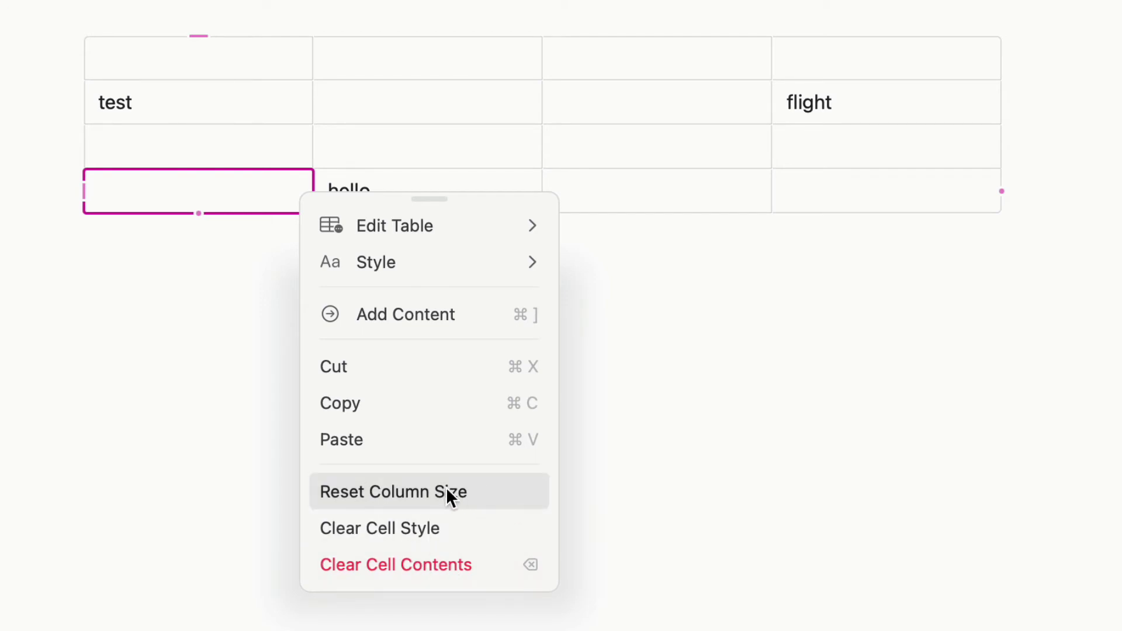
left_click(263, 262)
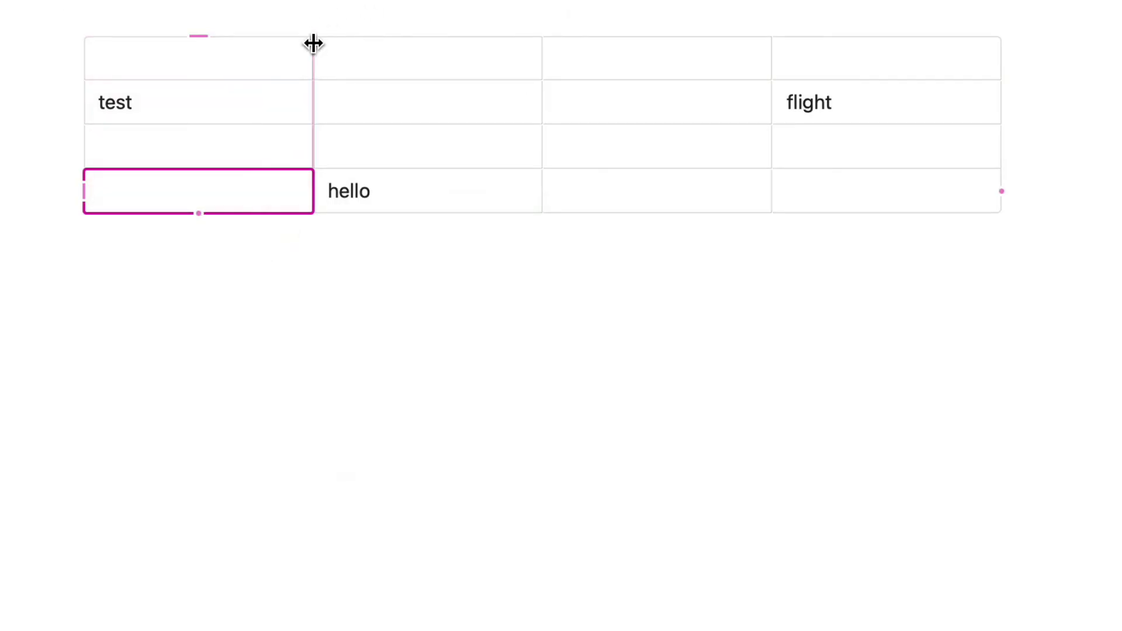
Narrow the first column, then restore it with Reset Column Size.
left_click_drag(311, 42, 199, 47)
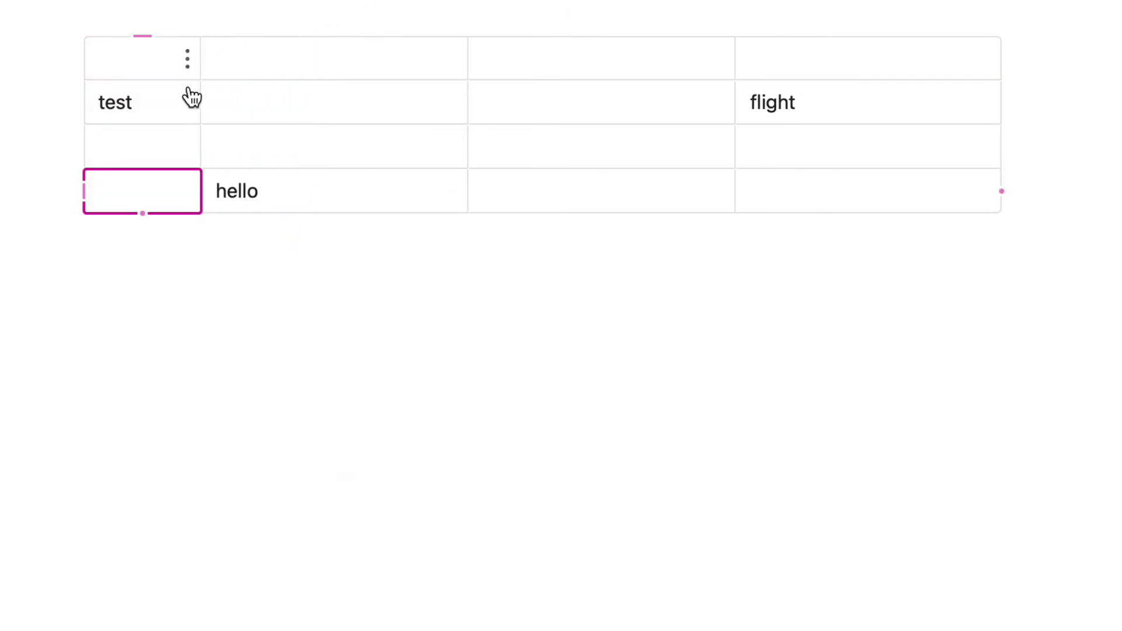
left_click(187, 190)
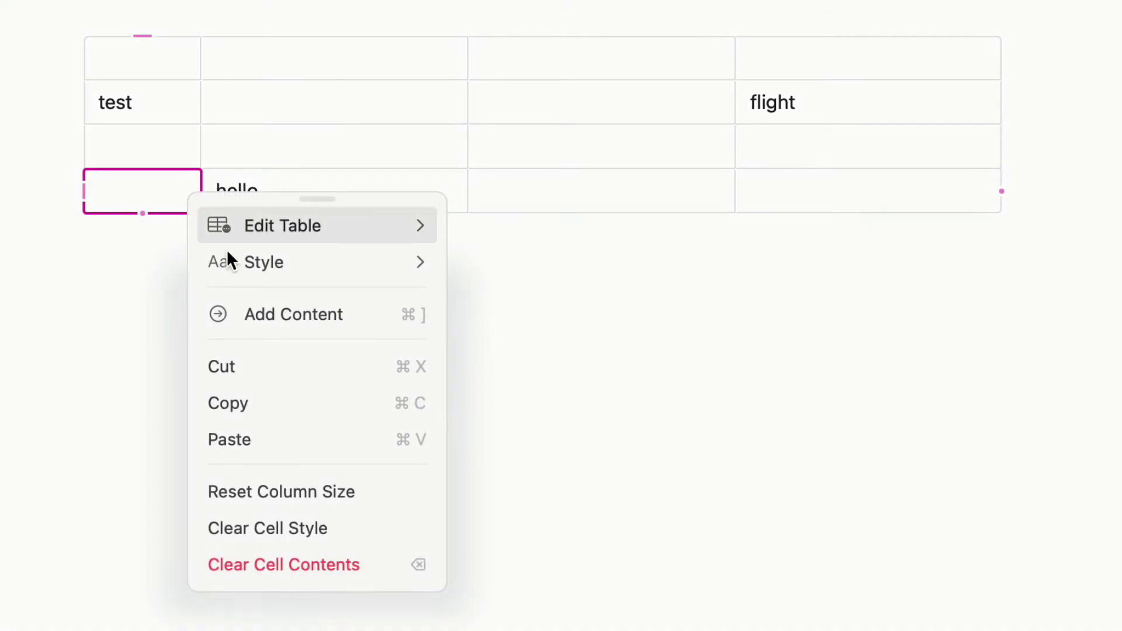
left_click(339, 491)
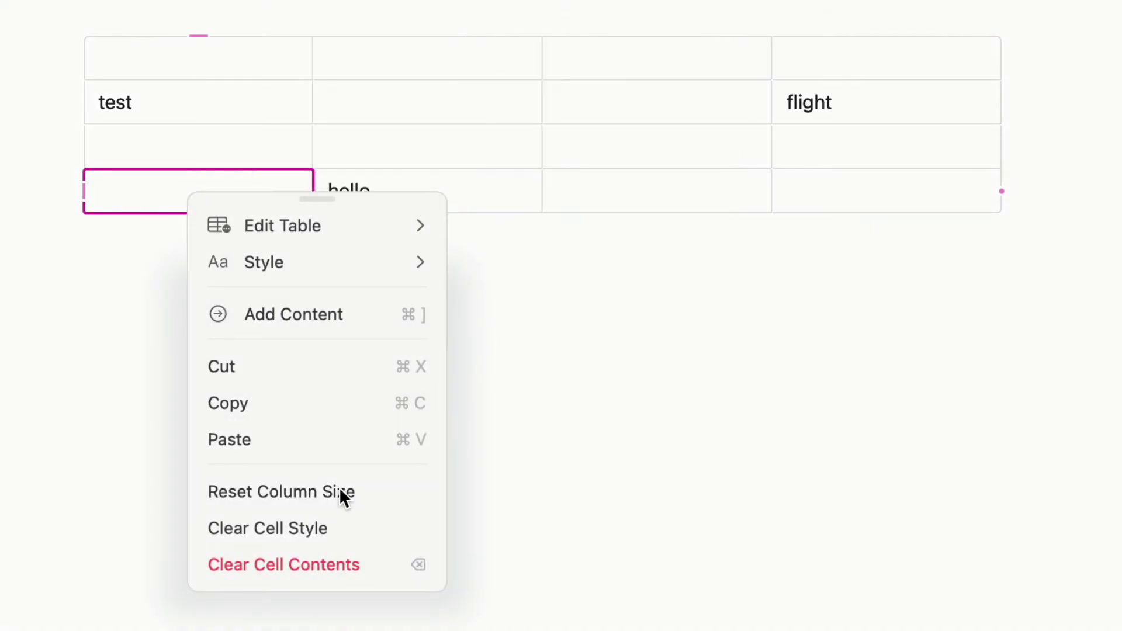
Delete the empty top row with Edit Table > Delete Row(s).
right_click(249, 53)
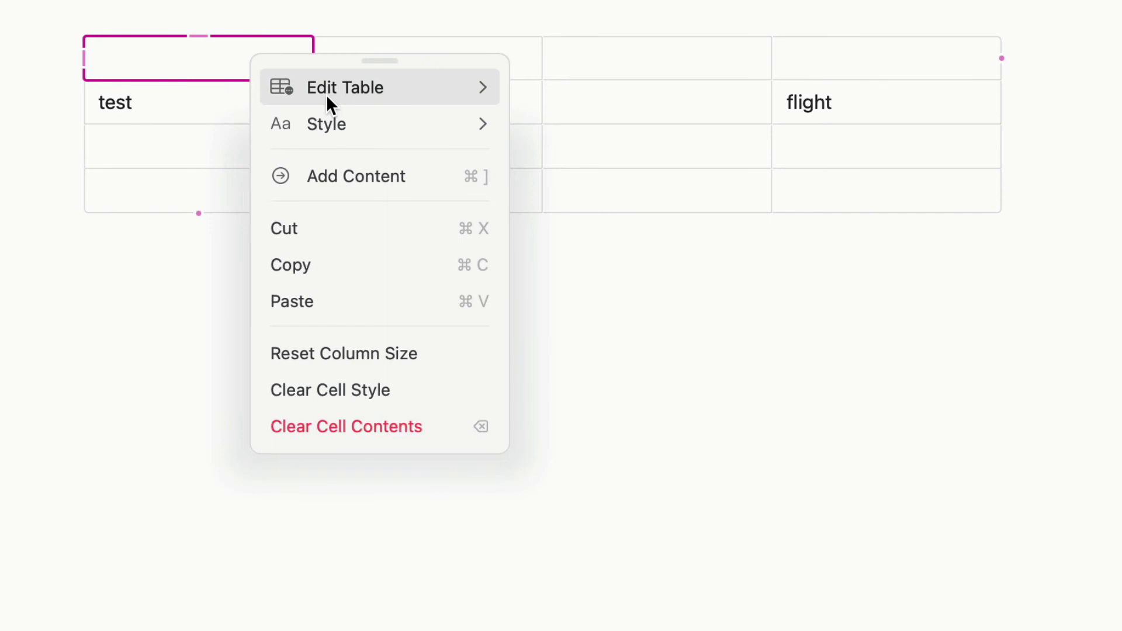
left_click(351, 87)
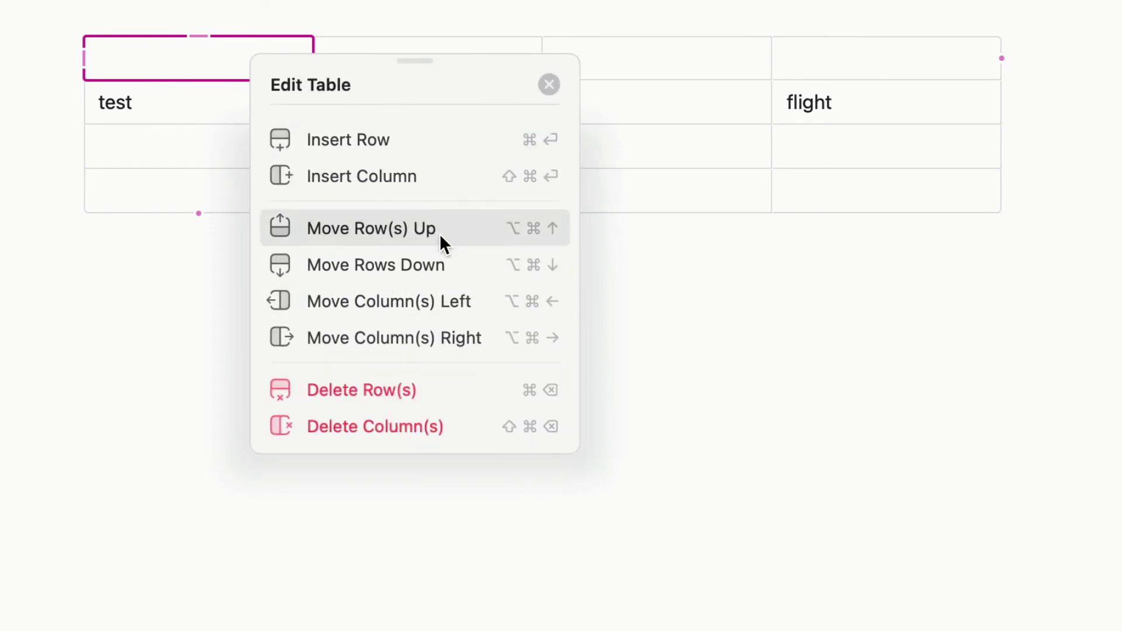
left_click(425, 383)
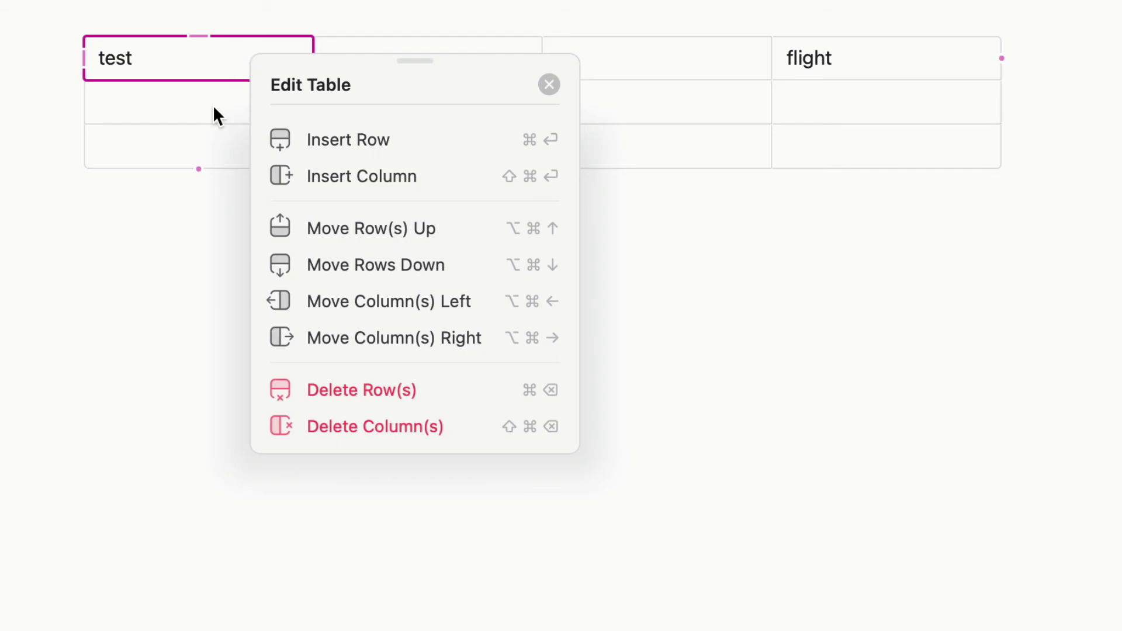
left_click(173, 375)
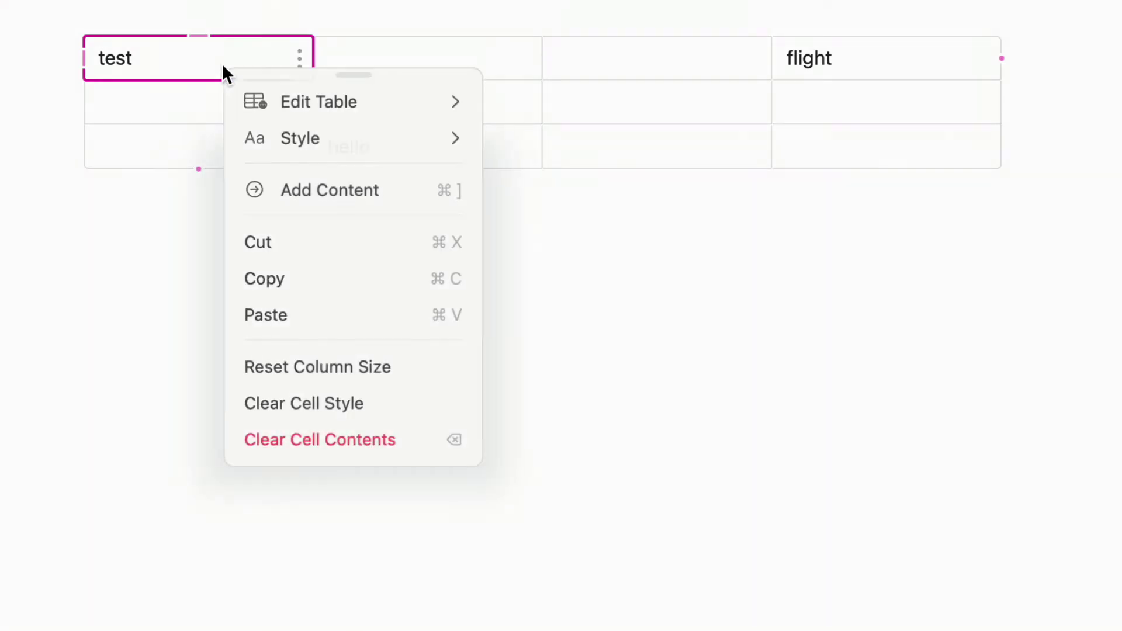
Set the table's Alternating Row Color to the light grey swatch.
left_click(331, 137)
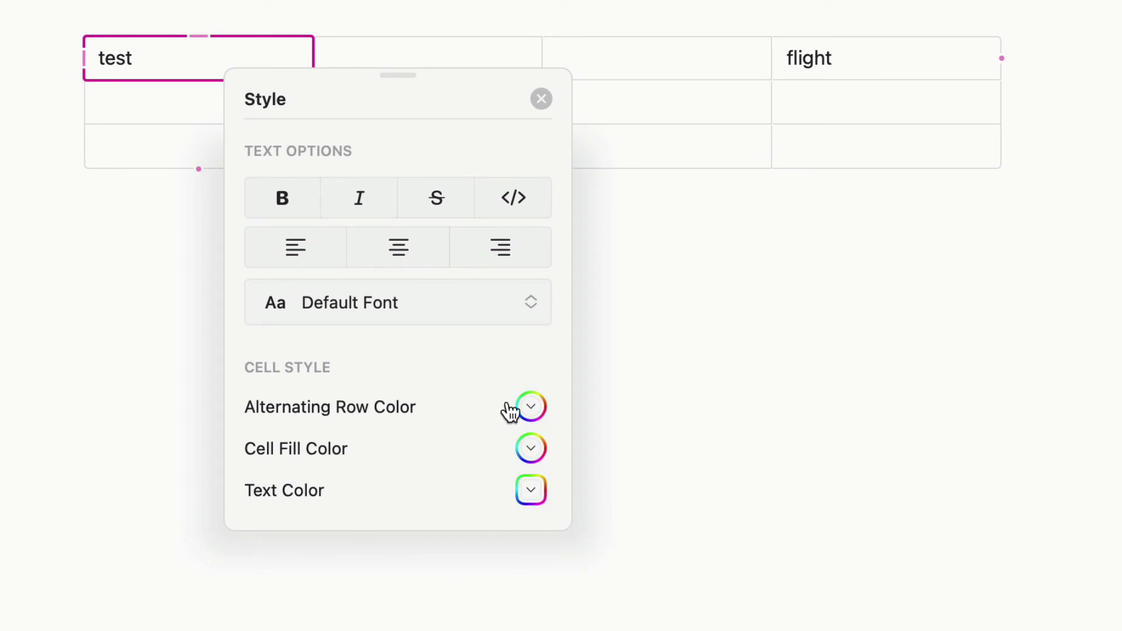
left_click(530, 408)
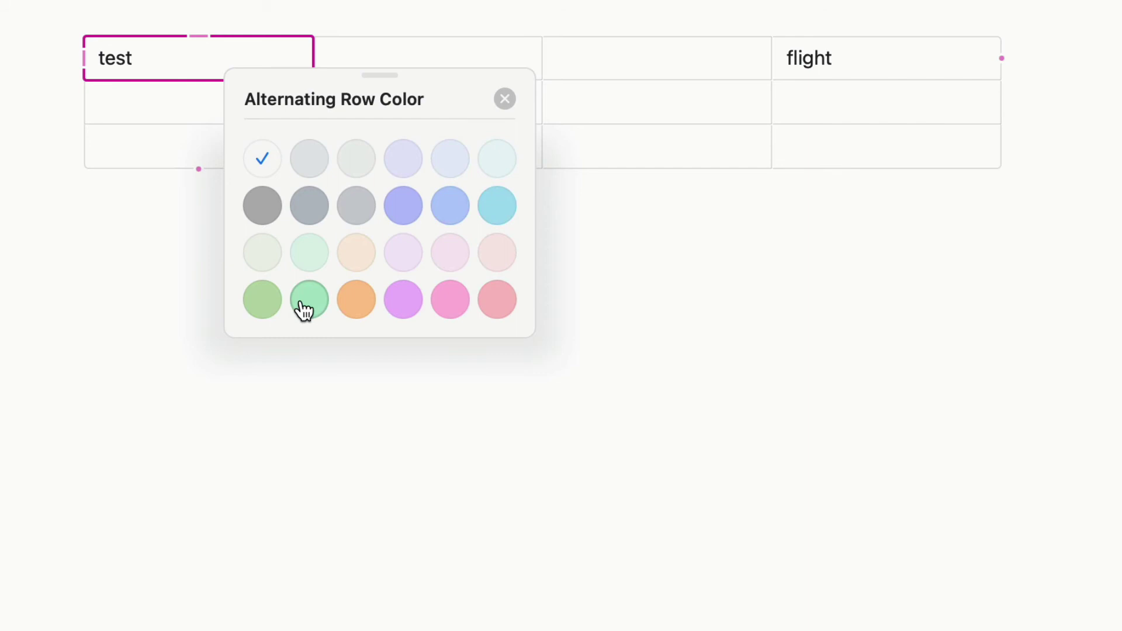
left_click(357, 160)
Give the test/flight row a light purple Cell Fill Color.
left_click(191, 67)
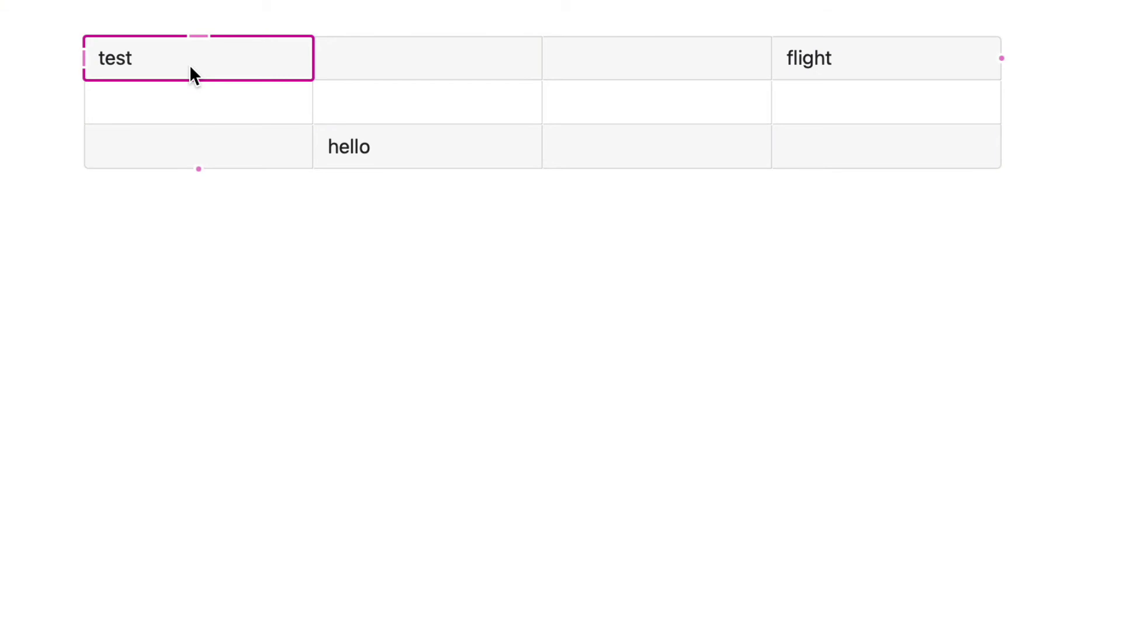
right_click(81, 57)
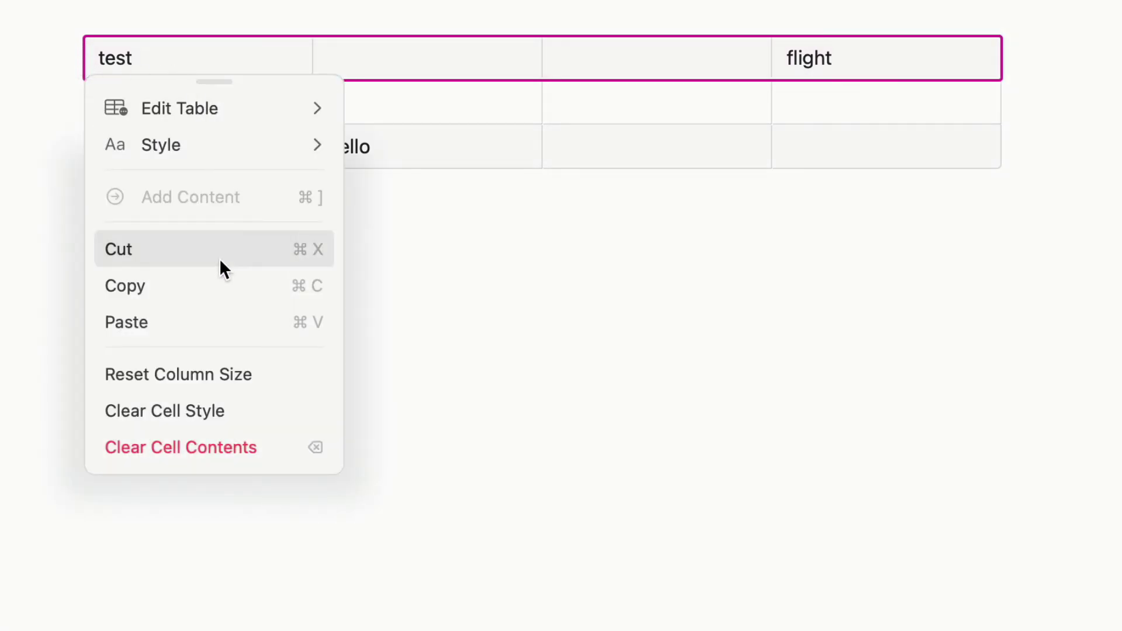
left_click(234, 143)
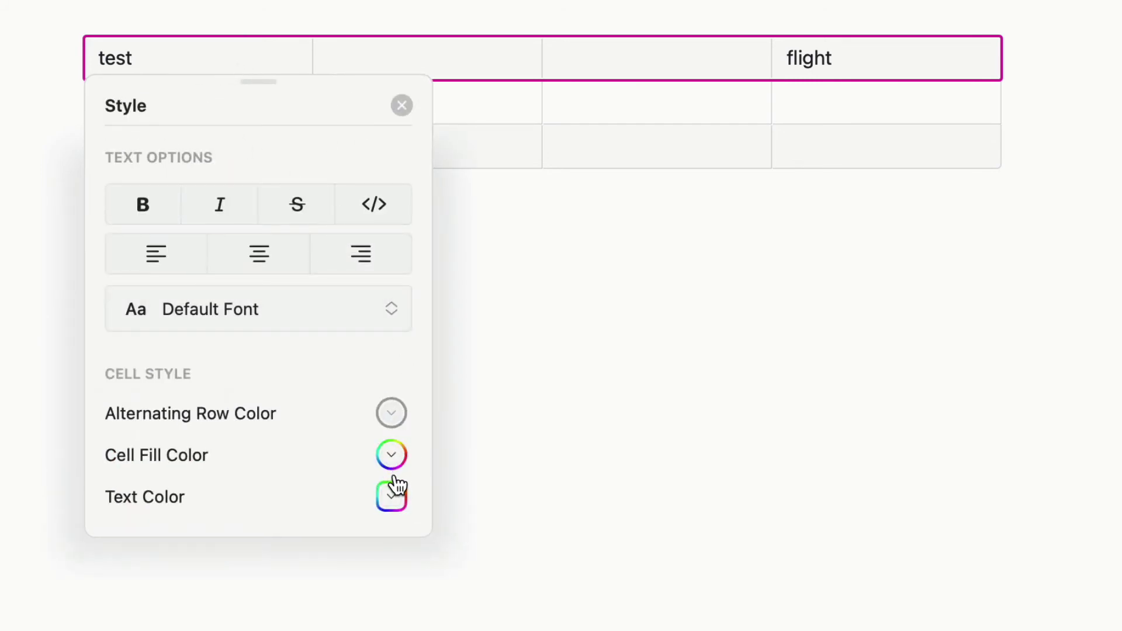
left_click(391, 457)
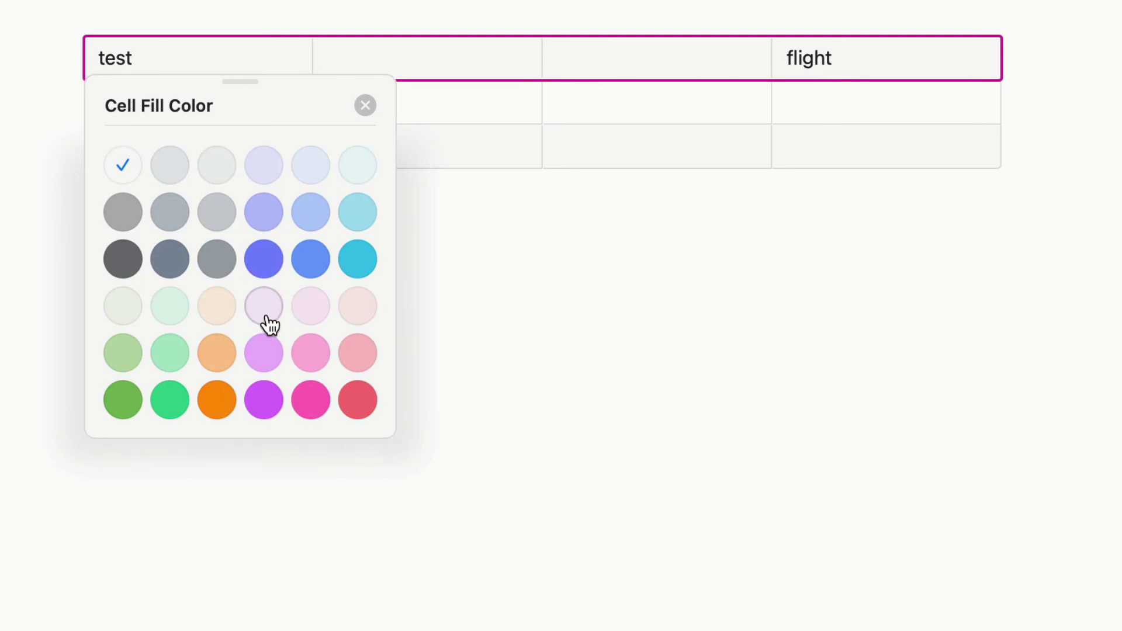
left_click(266, 401)
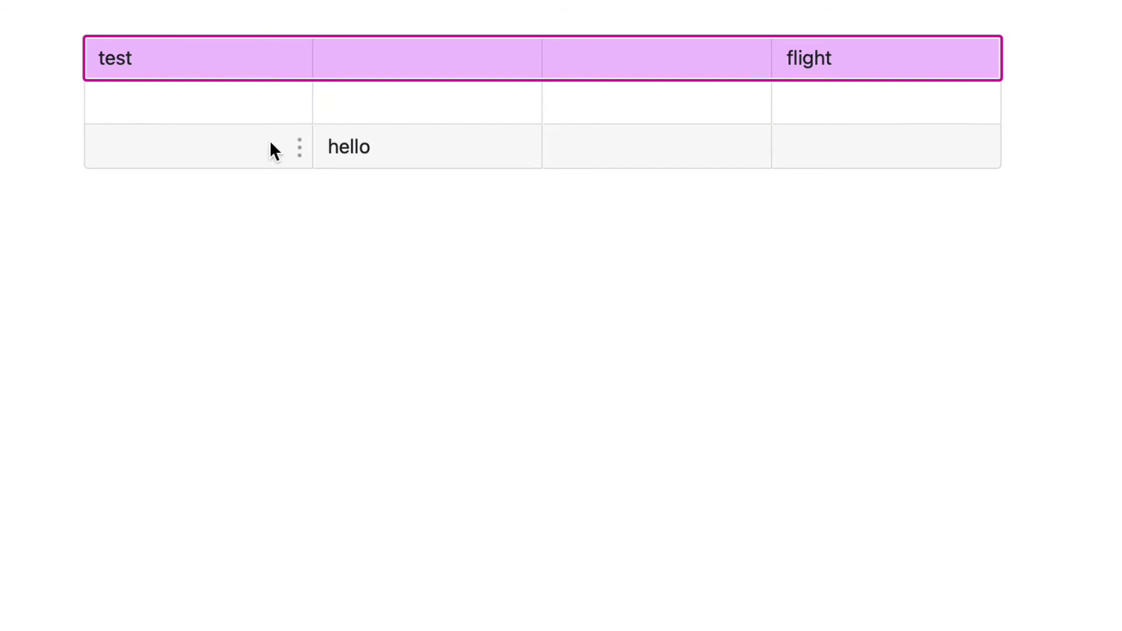
Open the / command menu in the empty cell and step through its options.
left_click(895, 150, "shift")
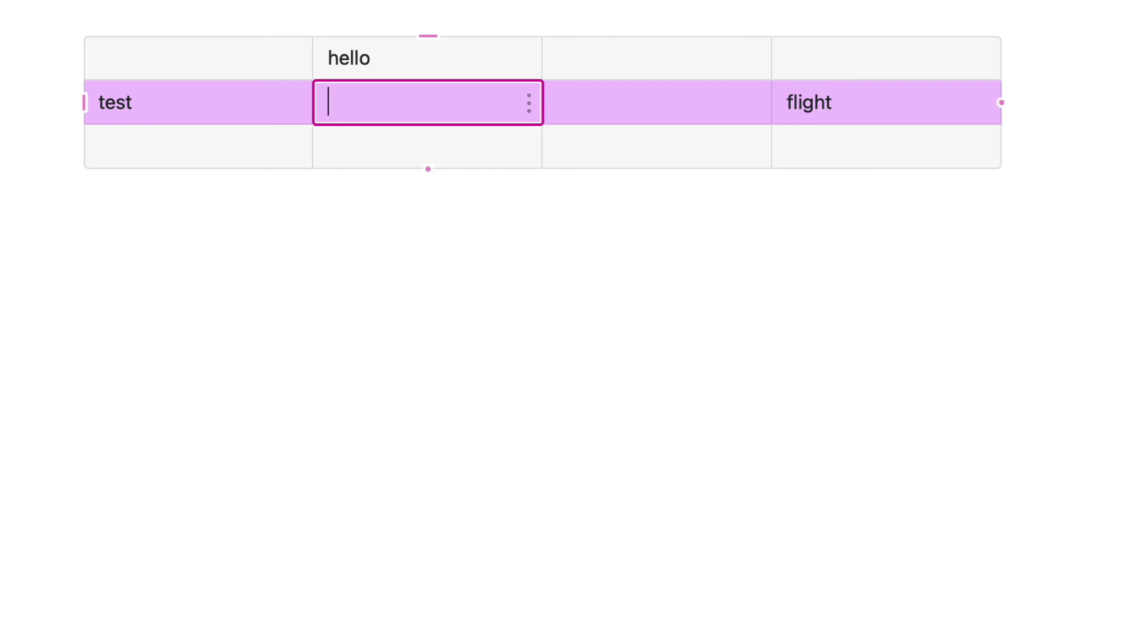
type("/")
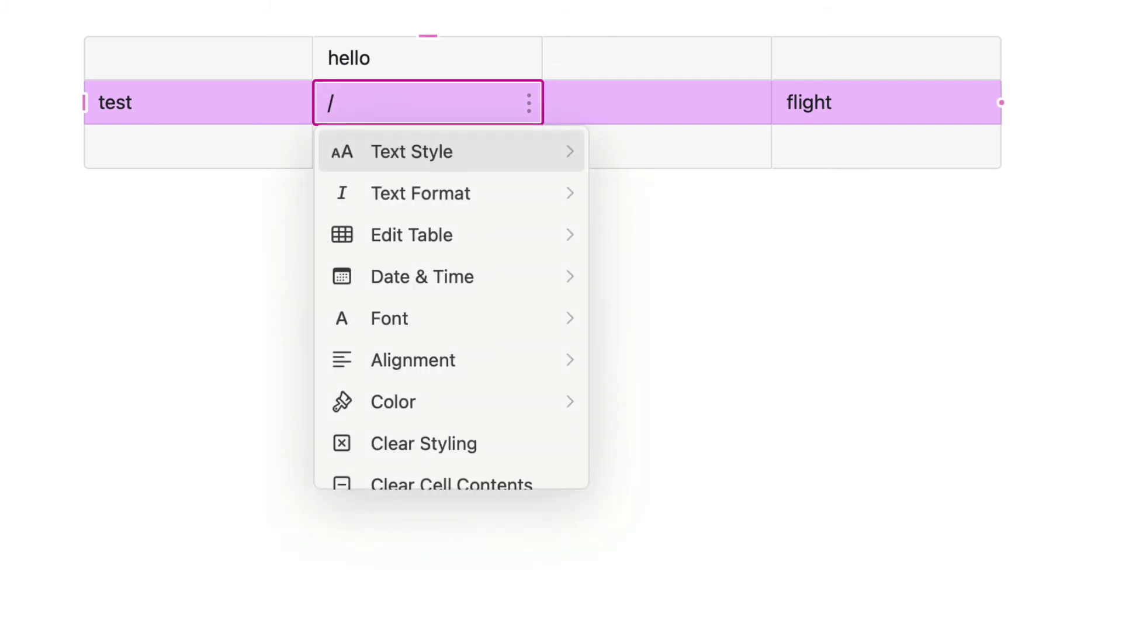
key("Down")
key("Down")
key("Down")
key("Down")
key("Down")
key("Down")
key("Down")
key("Down")
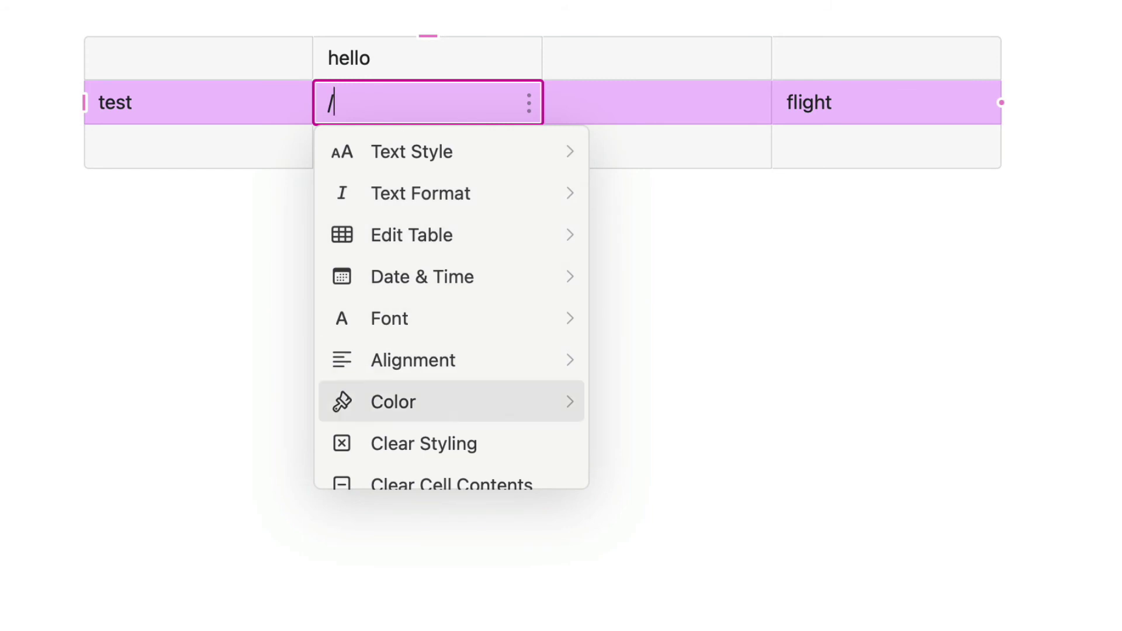
key("Down")
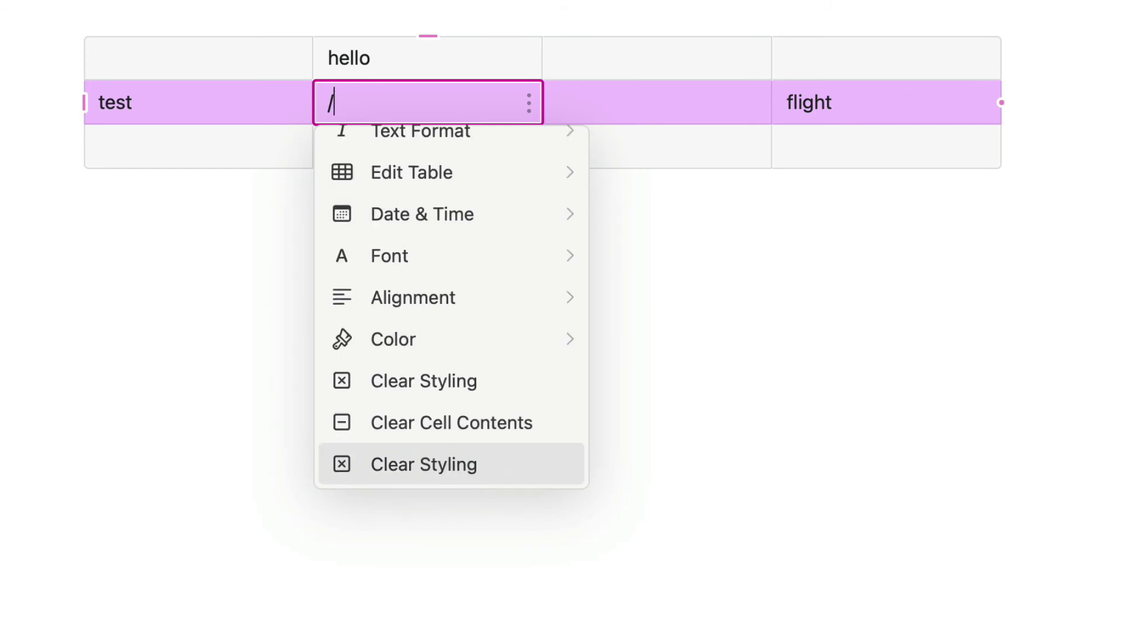
Make the cell beside the Tomorrow chip a new linked page named 'Added Content'.
right_click(756, 148)
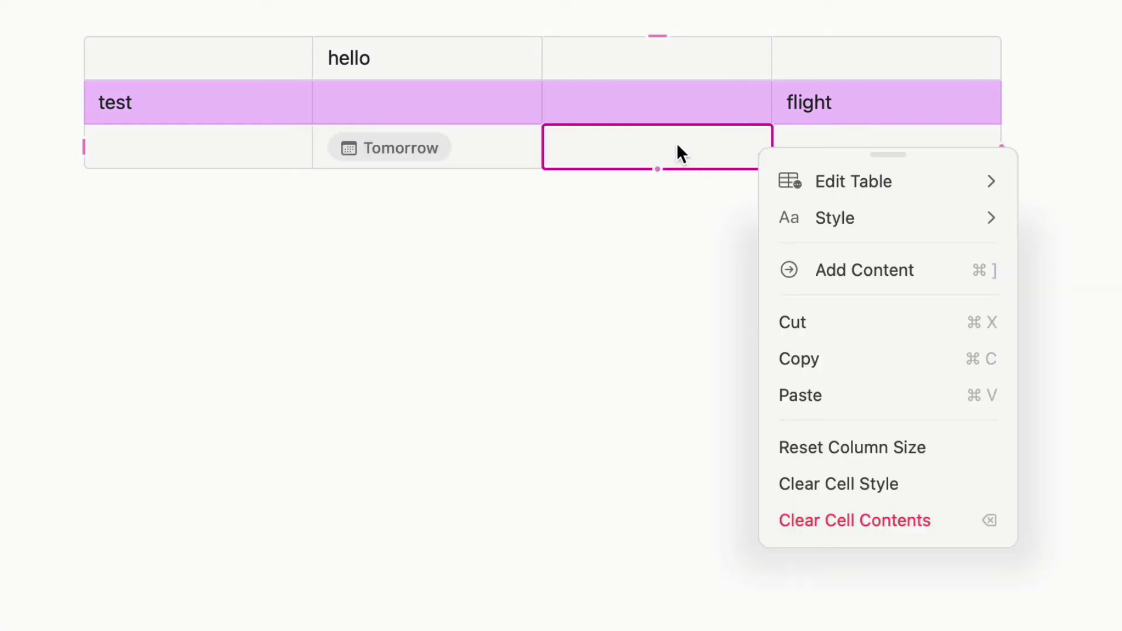
left_click(870, 261)
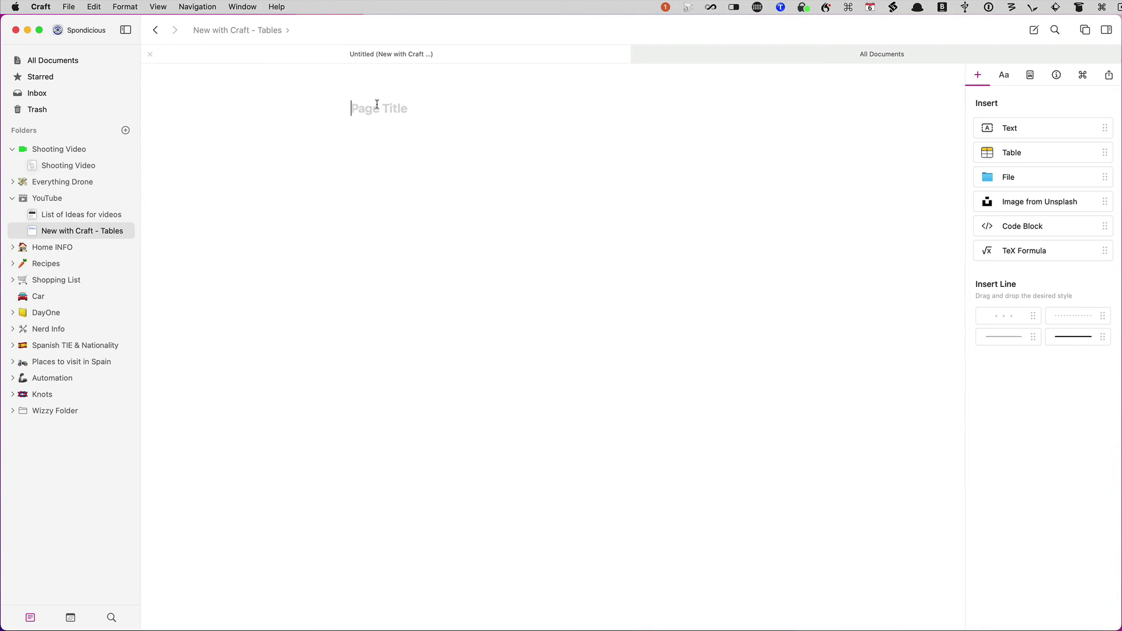
type("Added Content")
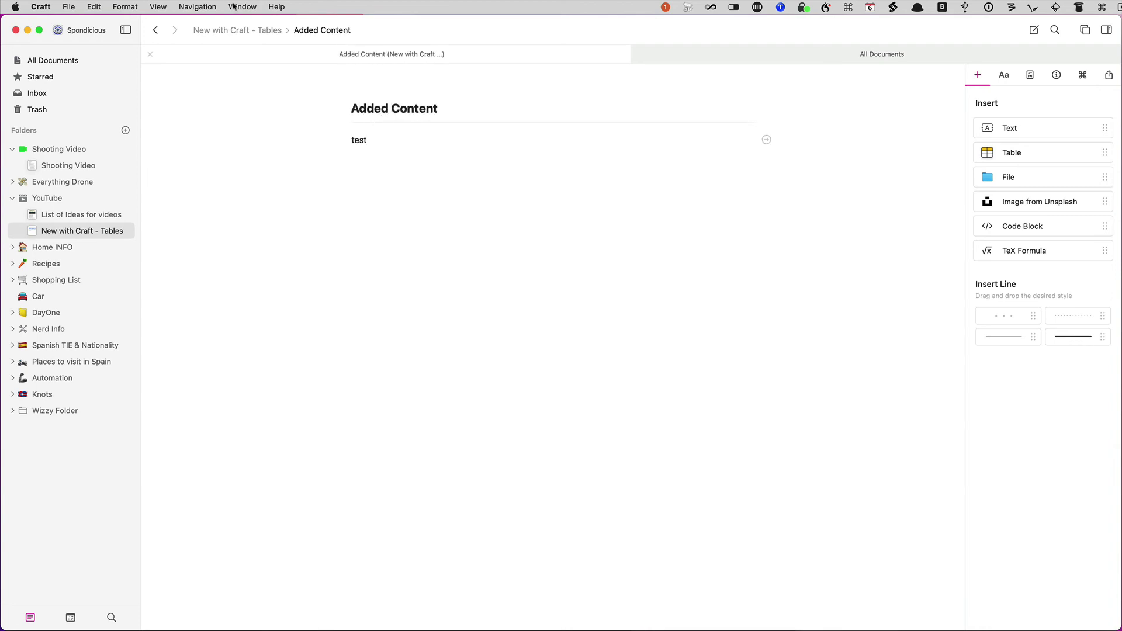
Back on 'New with Craft - Tables', give the lower empty table a fourth column.
left_click(257, 30)
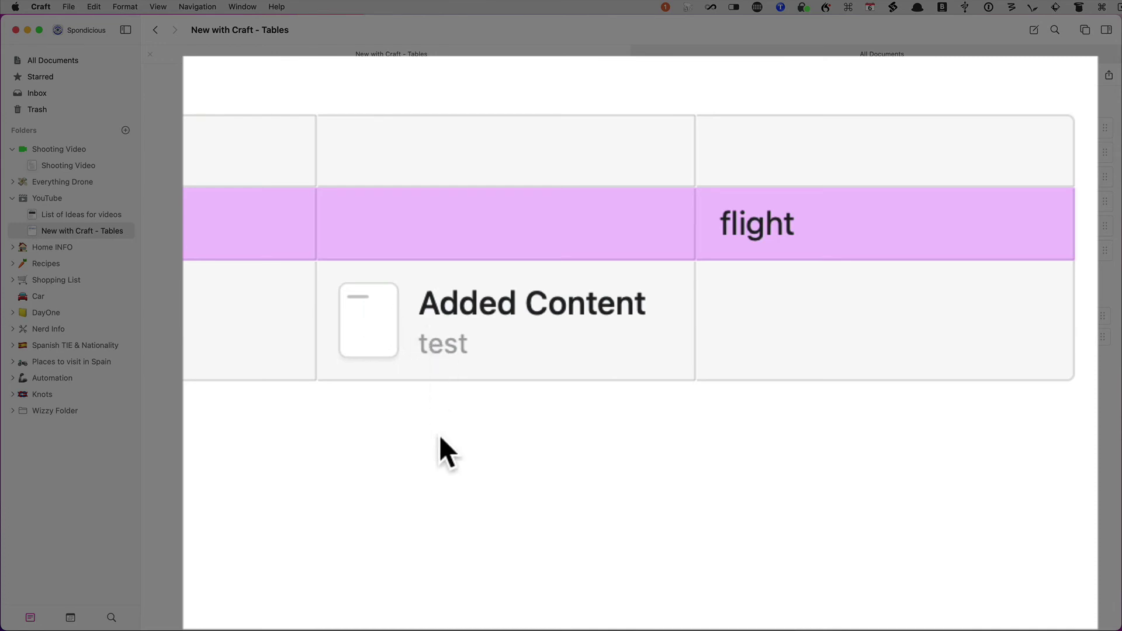
left_click(440, 435)
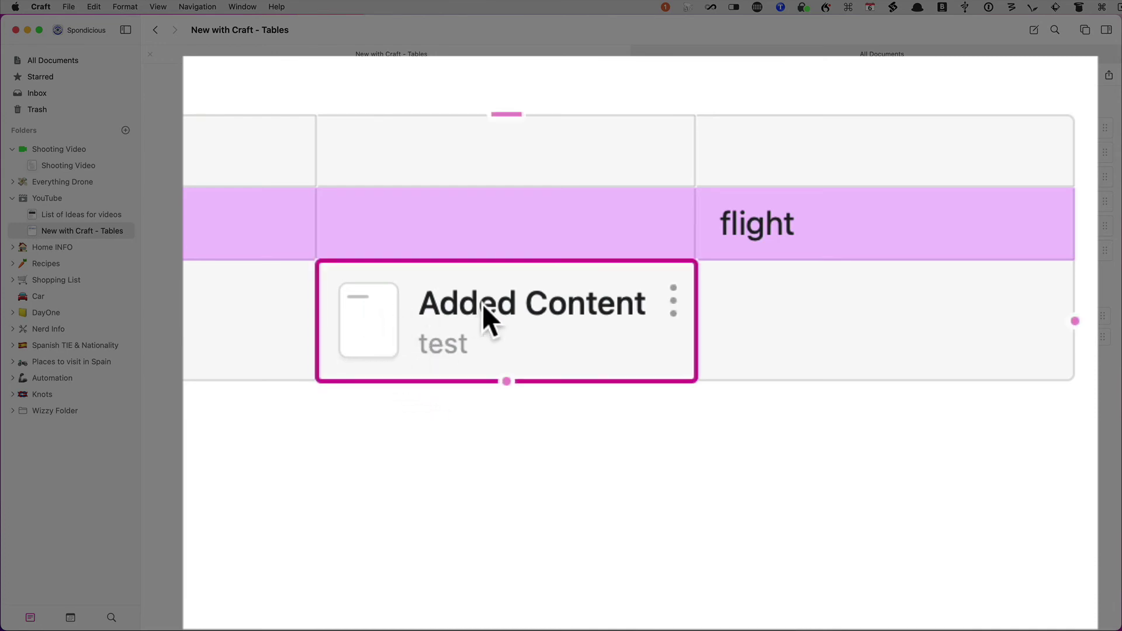
left_click(380, 334)
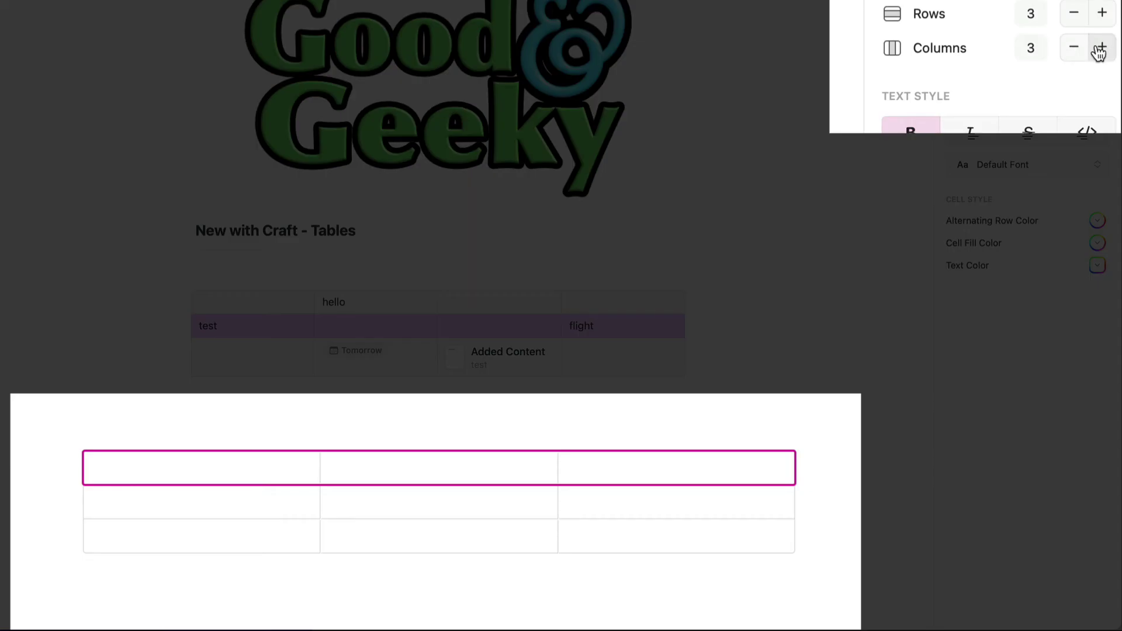
left_click(1101, 50)
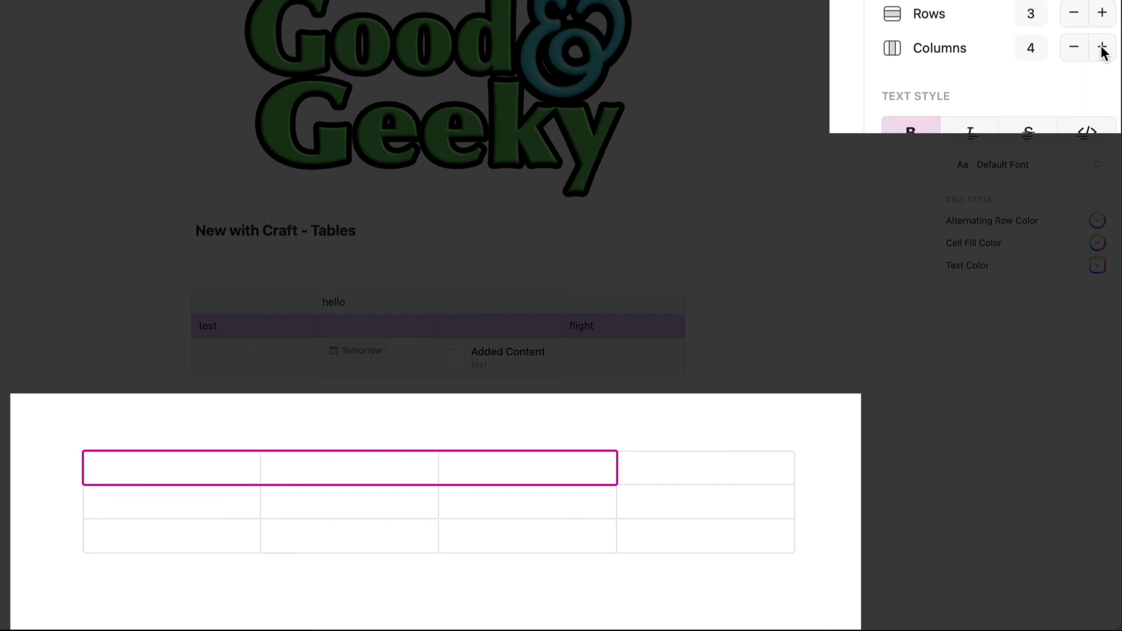